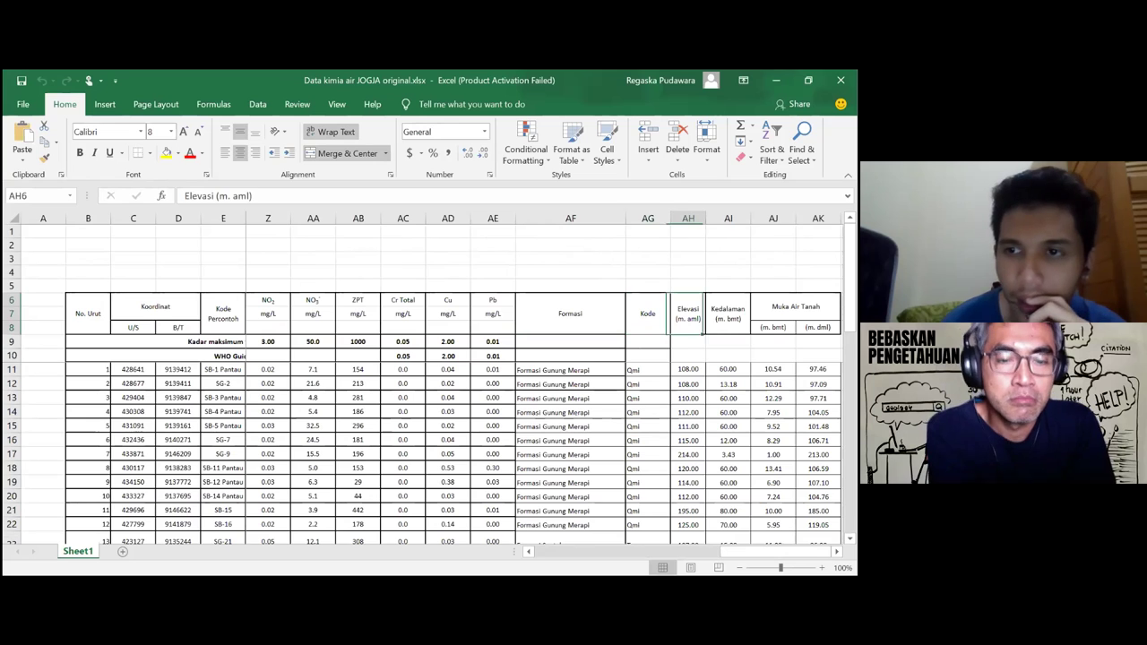
# - Examine the Kedalaman and Muka Air Tanah columns together with the Formasi entries down to the last sample row
pyautogui.click(728, 314)
pyautogui.press('Right')
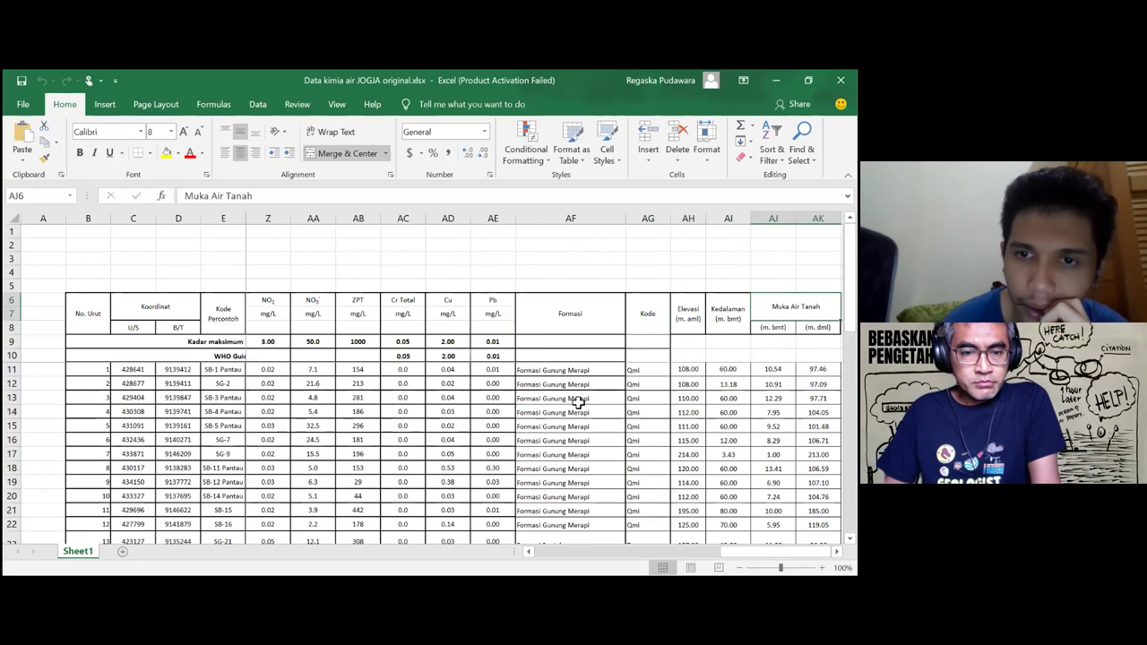
pyautogui.scroll(-4, 578, 403)
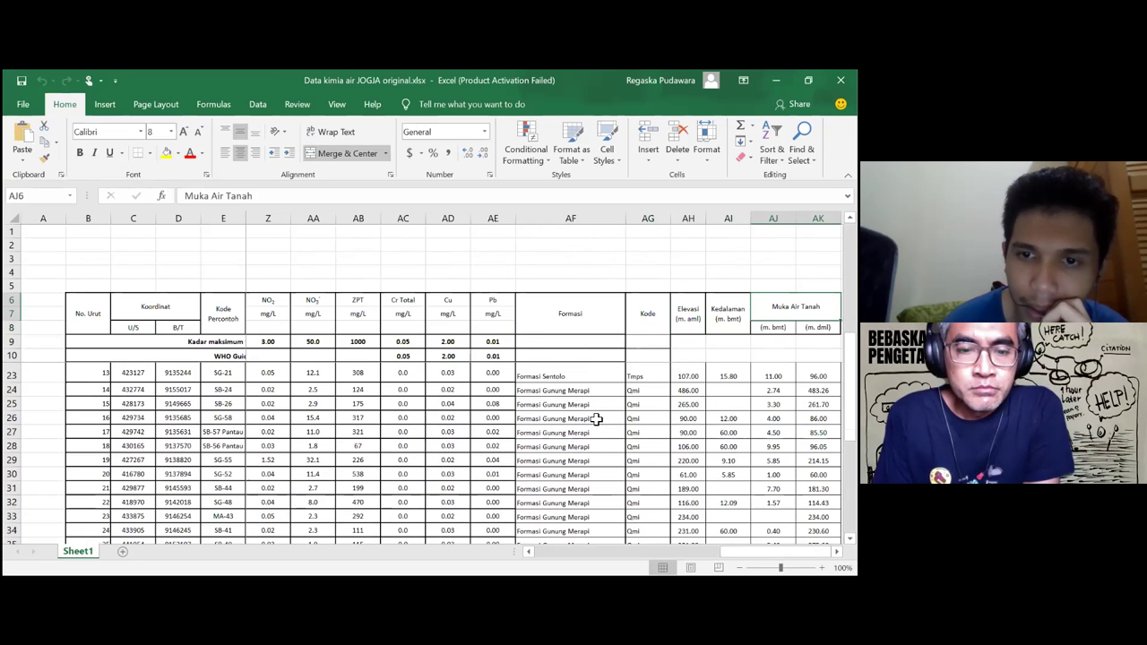
pyautogui.scroll(-4, 596, 435)
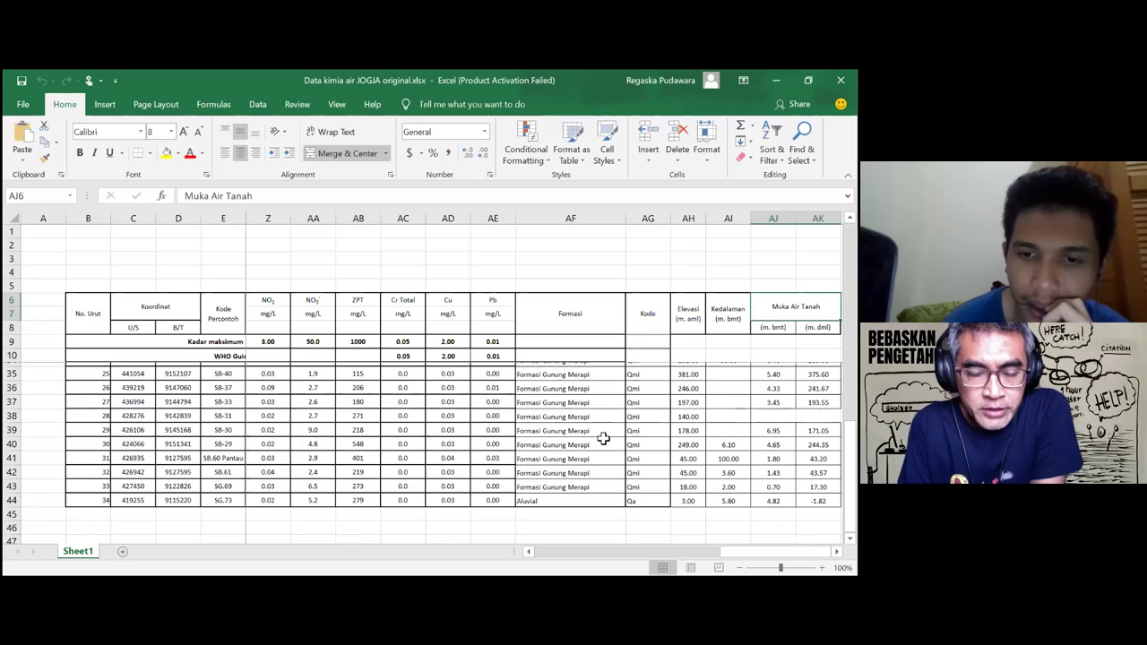
pyautogui.scroll(1, 597, 441)
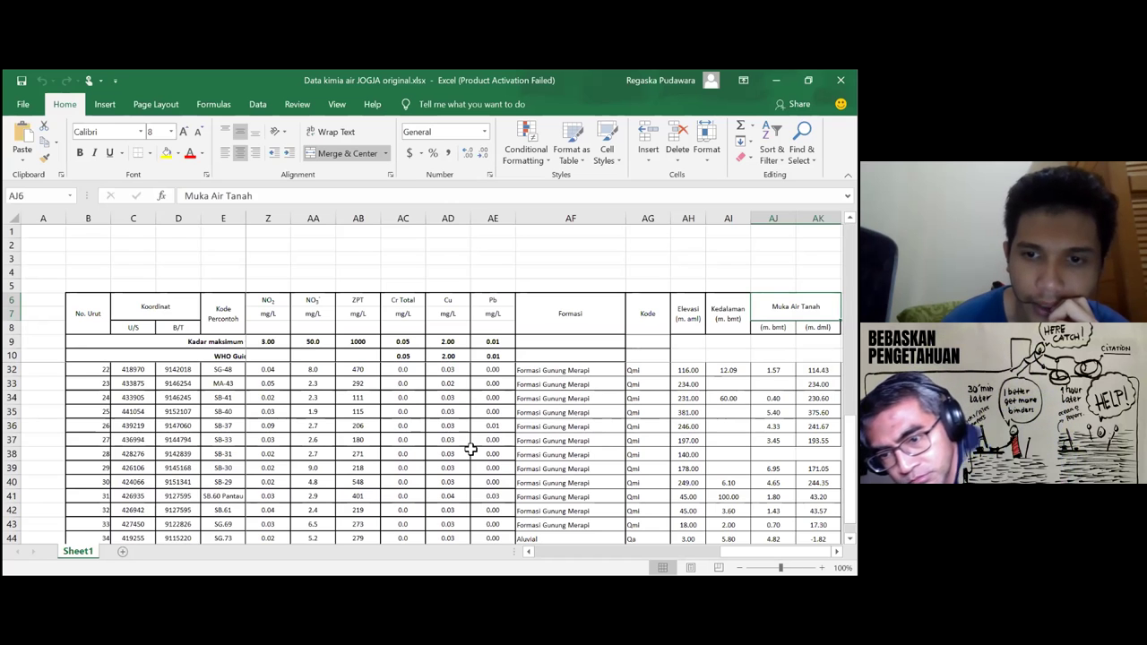
pyautogui.scroll(4, 581, 463)
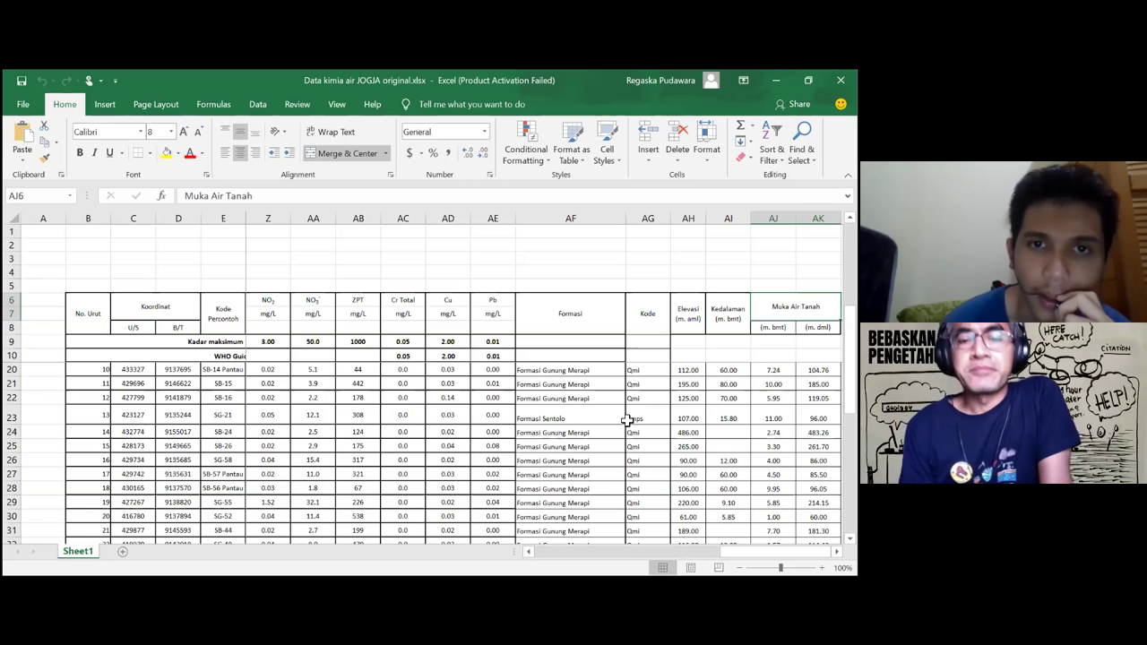
pyautogui.scroll(2, 636, 437)
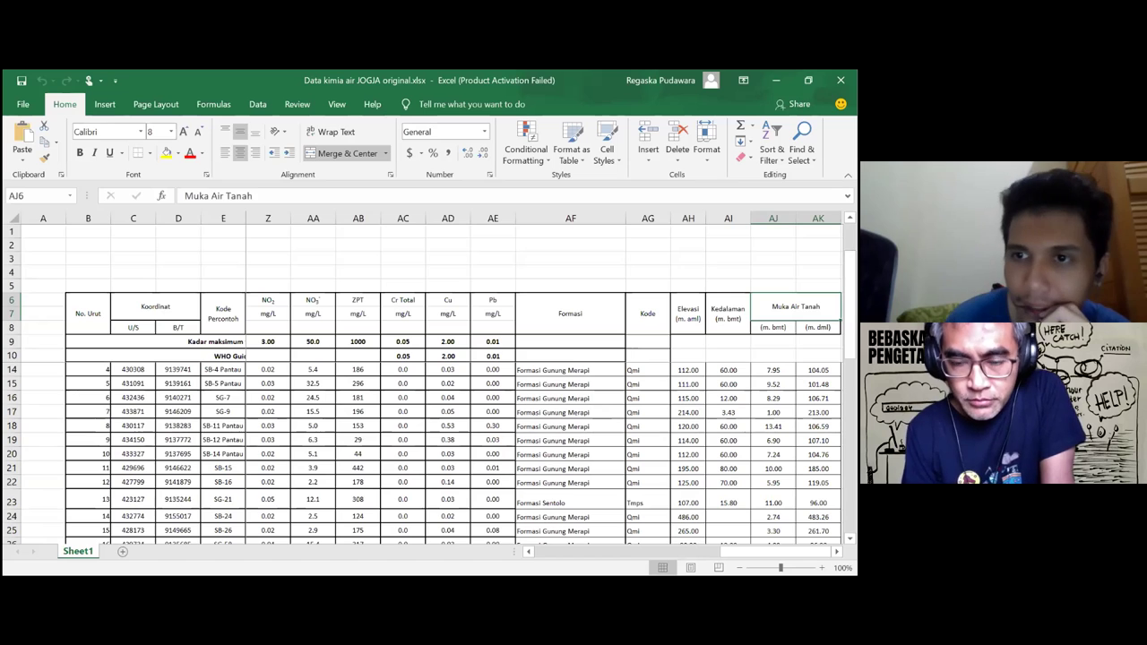
# - Review the Kedalaman (m. bmt) values across all samples, including the depth of SB.60 Pantau in row 41
pyautogui.click(728, 313)
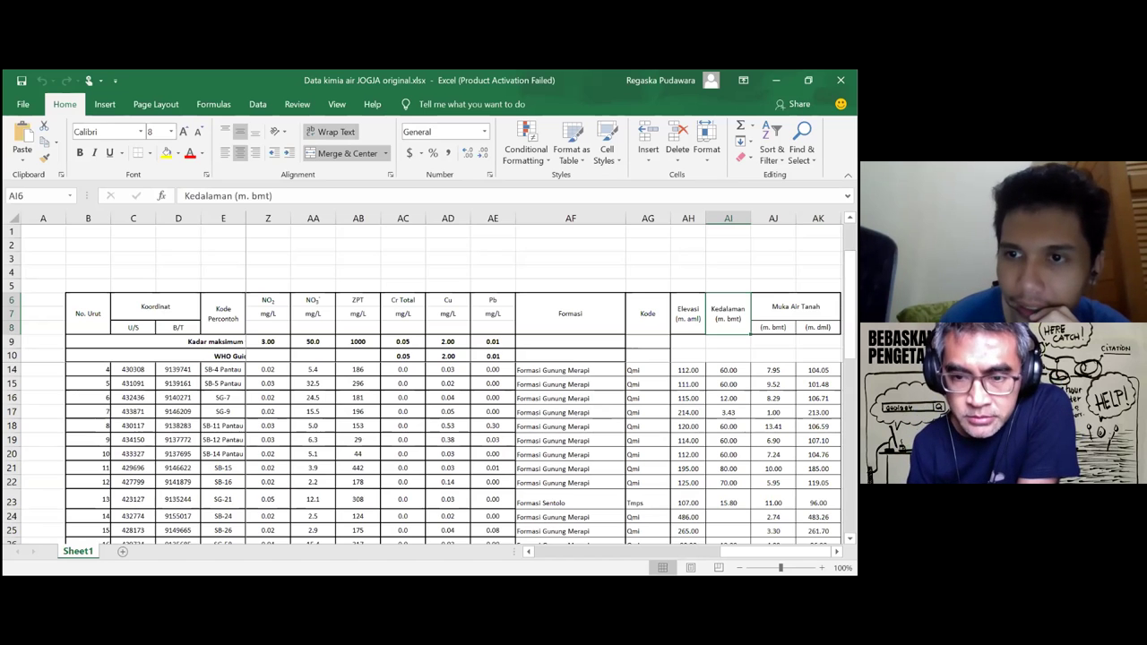
pyautogui.moveTo(727, 309); pyautogui.dragTo(728, 341)
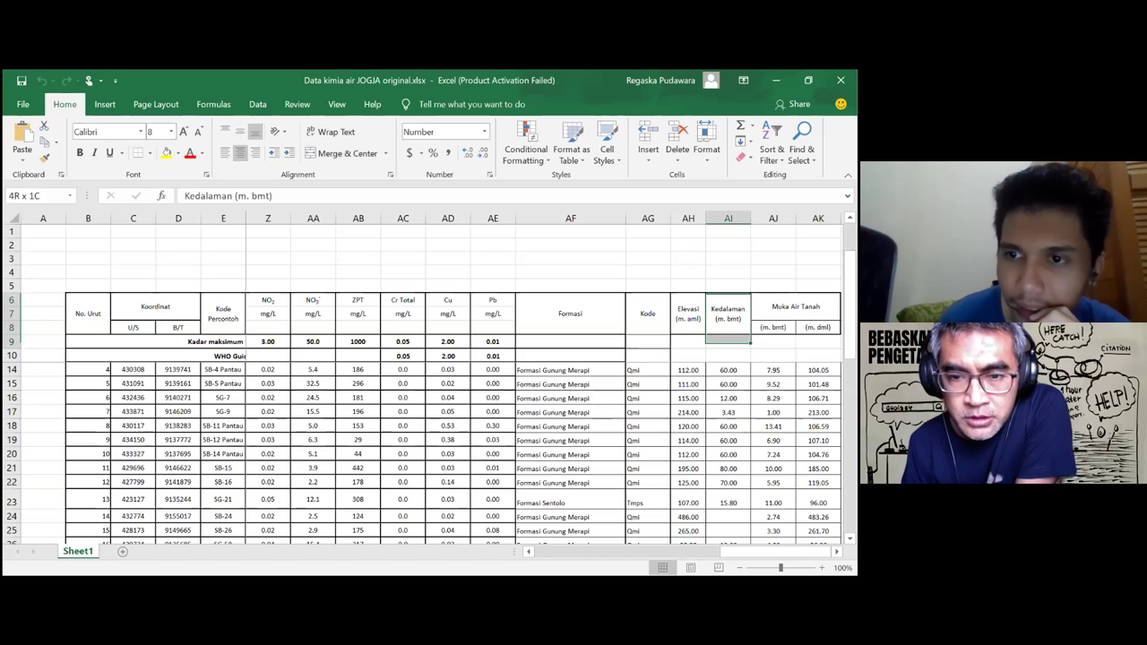
pyautogui.click(774, 397)
pyautogui.scroll(1, 448, 448)
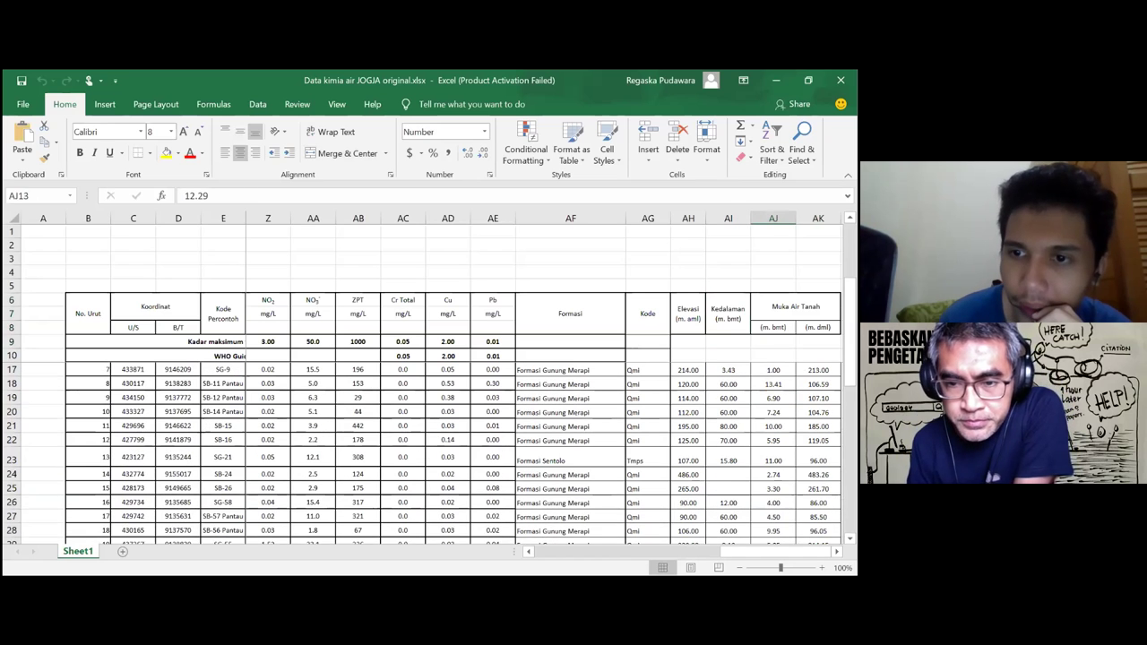
pyautogui.scroll(-8, 448, 430)
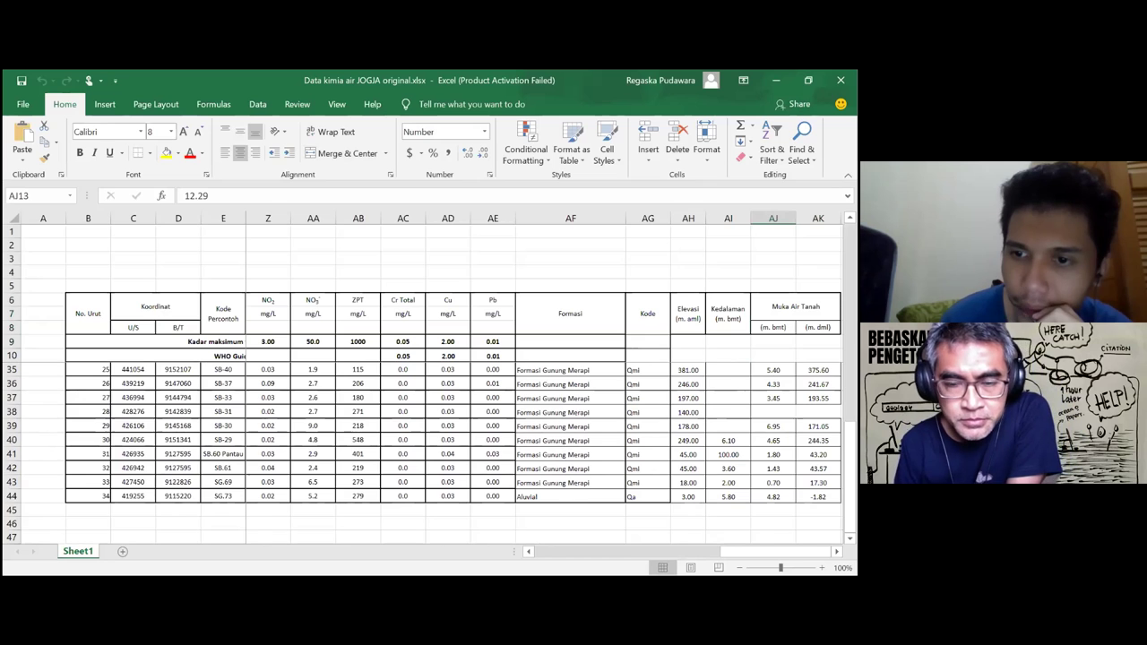
pyautogui.scroll(3, 448, 448)
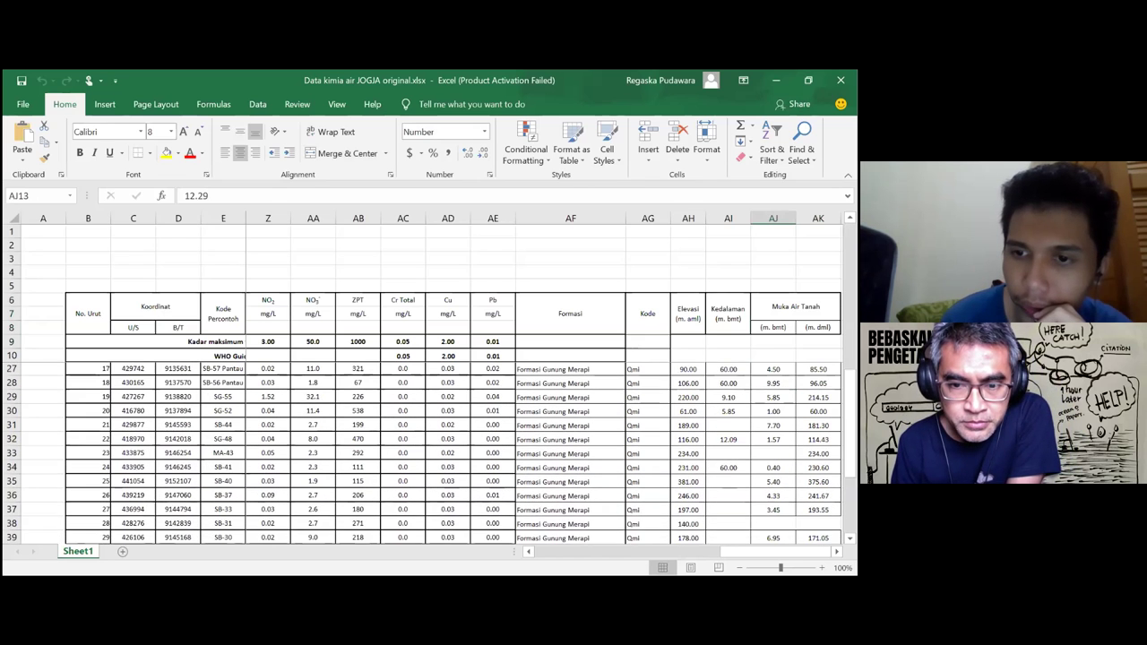
pyautogui.scroll(-3, 448, 430)
pyautogui.click(727, 454)
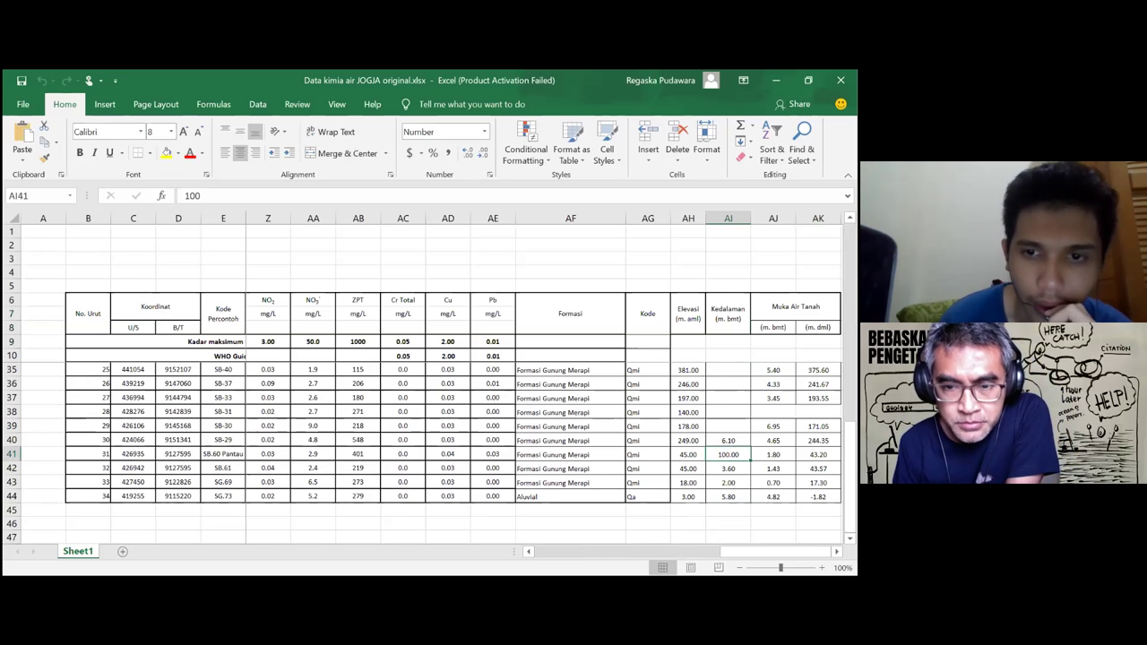
pyautogui.scroll(8, 448, 448)
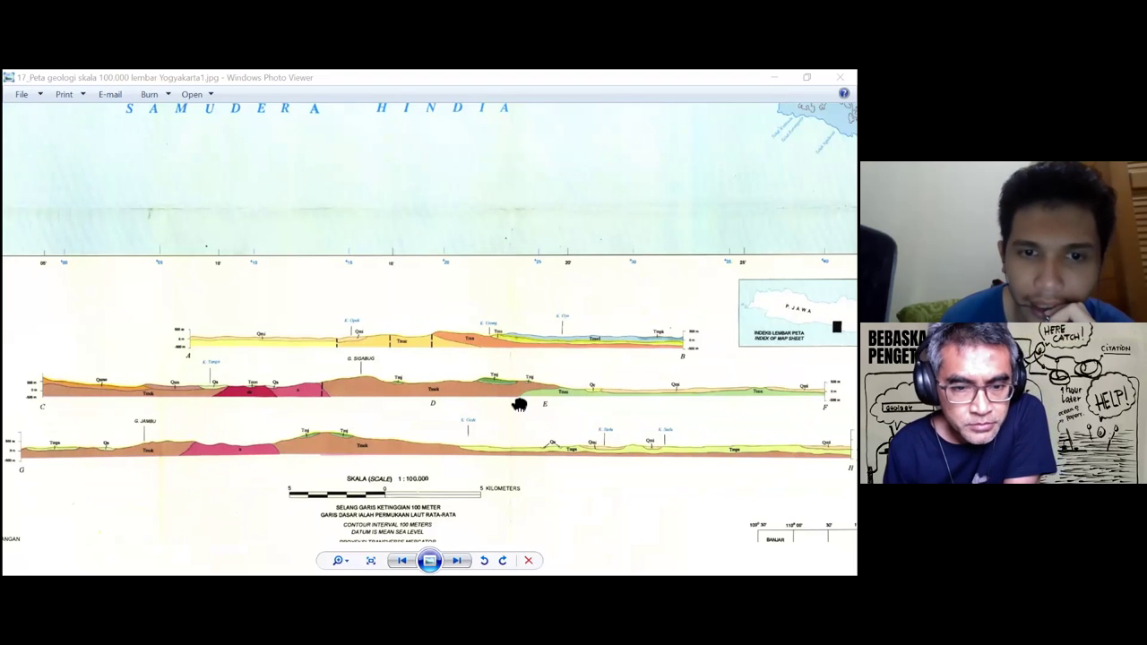
# - Examine the A end of cross-section A–B on the Yogyakarta geological map, focusing on the Qmi layer against the elevation scale
pyautogui.scroll(-3, 502, 426)
pyautogui.scroll(1, 383, 485)
pyautogui.scroll(4, 383, 485)
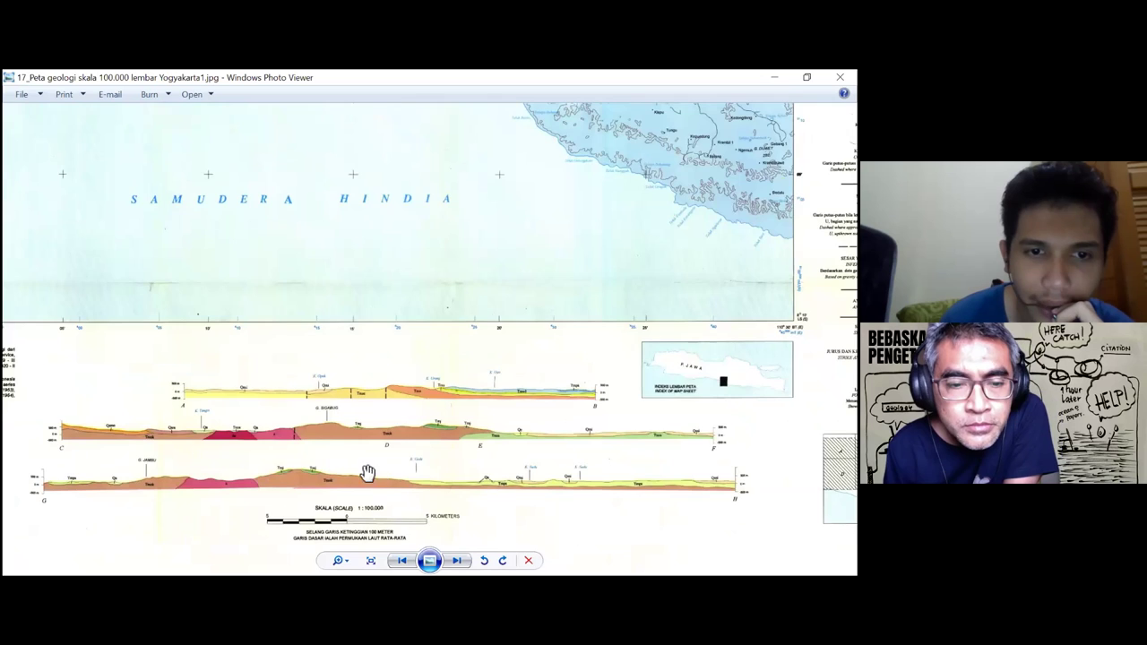
pyautogui.scroll(1, 337, 438)
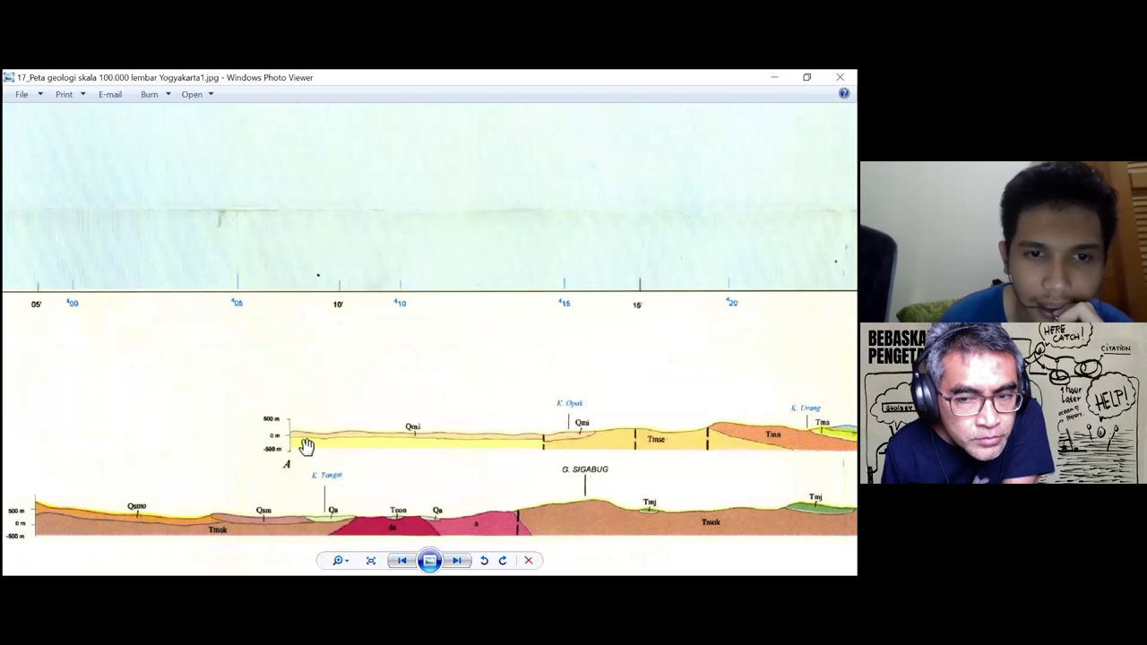
pyautogui.scroll(5, 292, 450)
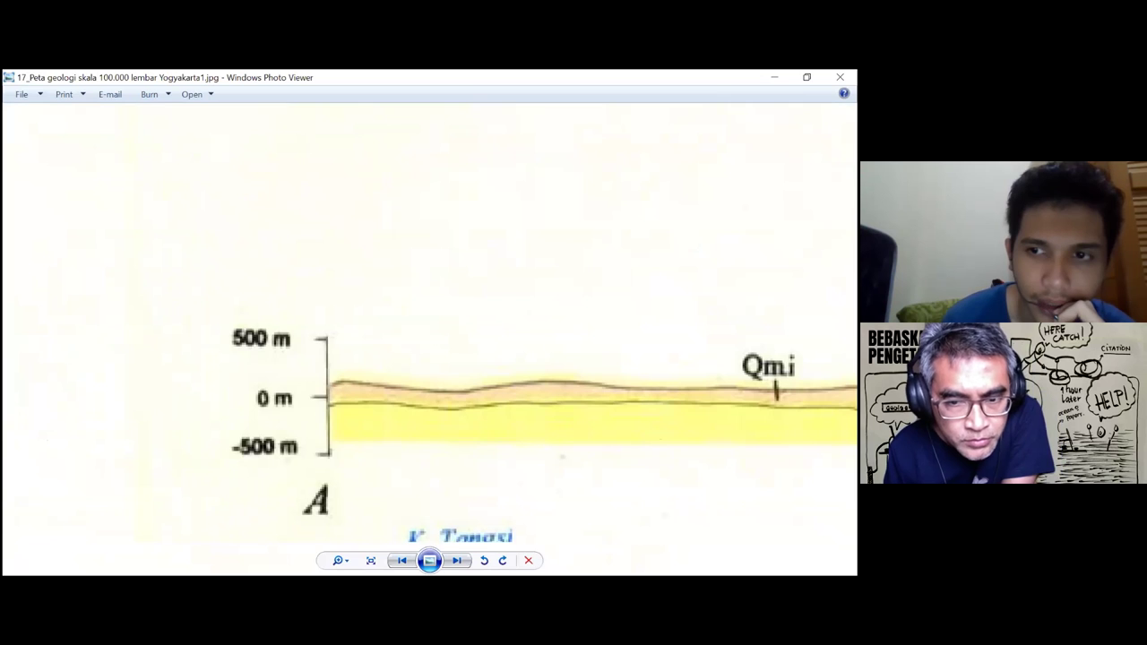
pyautogui.scroll(-2, 633, 450)
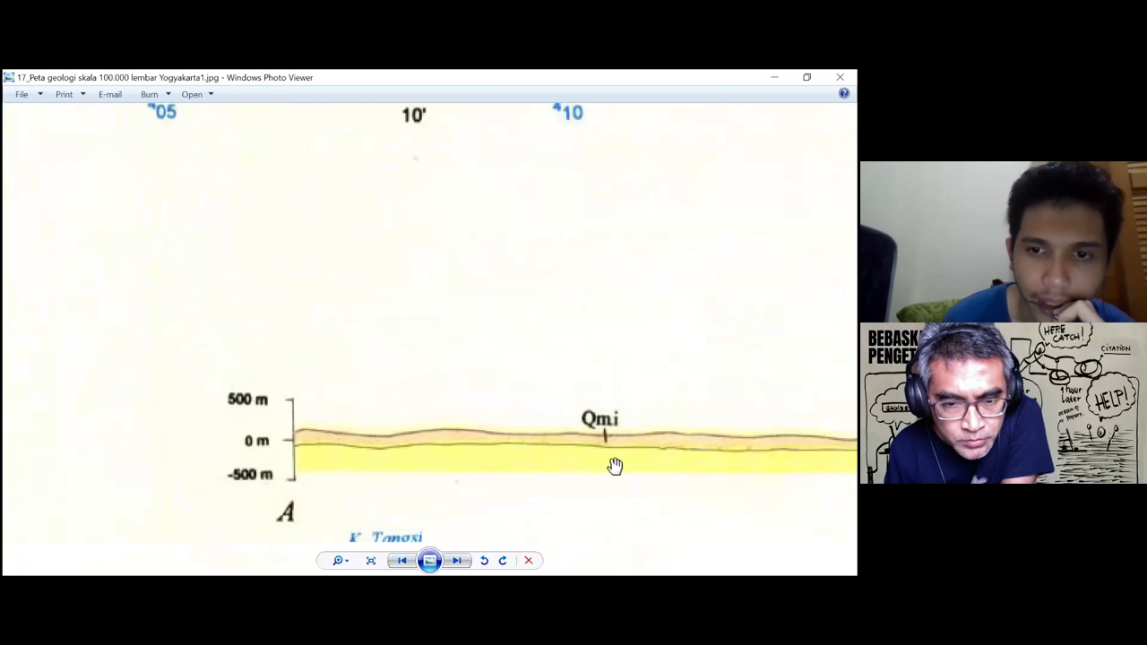
pyautogui.scroll(-1, 614, 465)
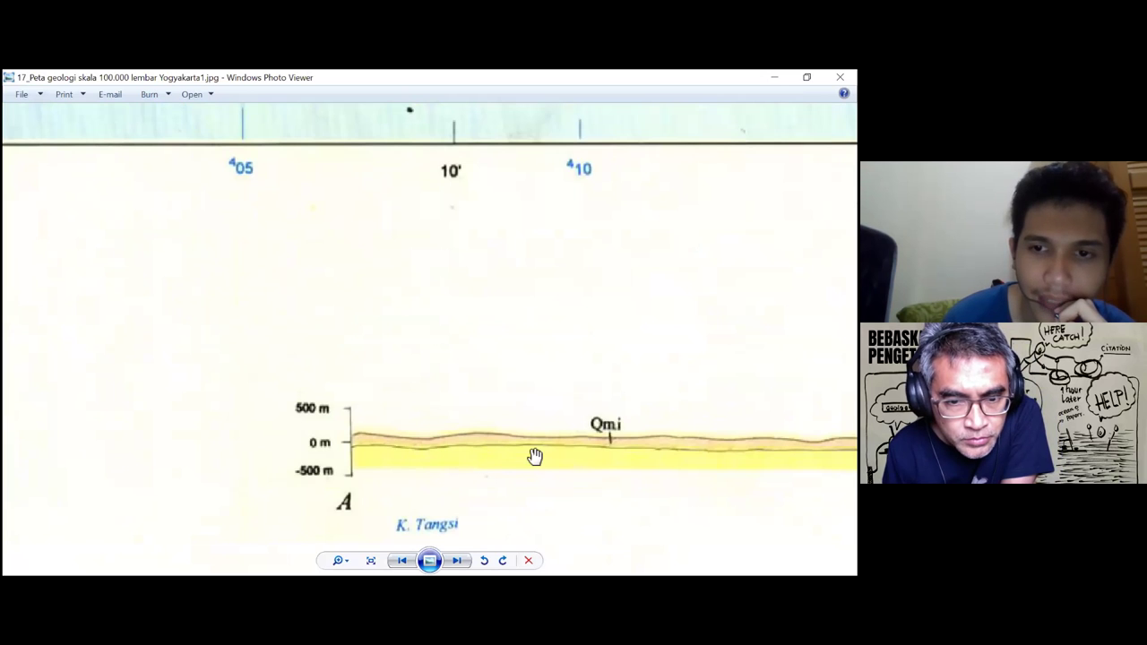
pyautogui.moveTo(639, 450); pyautogui.dragTo(556, 473)
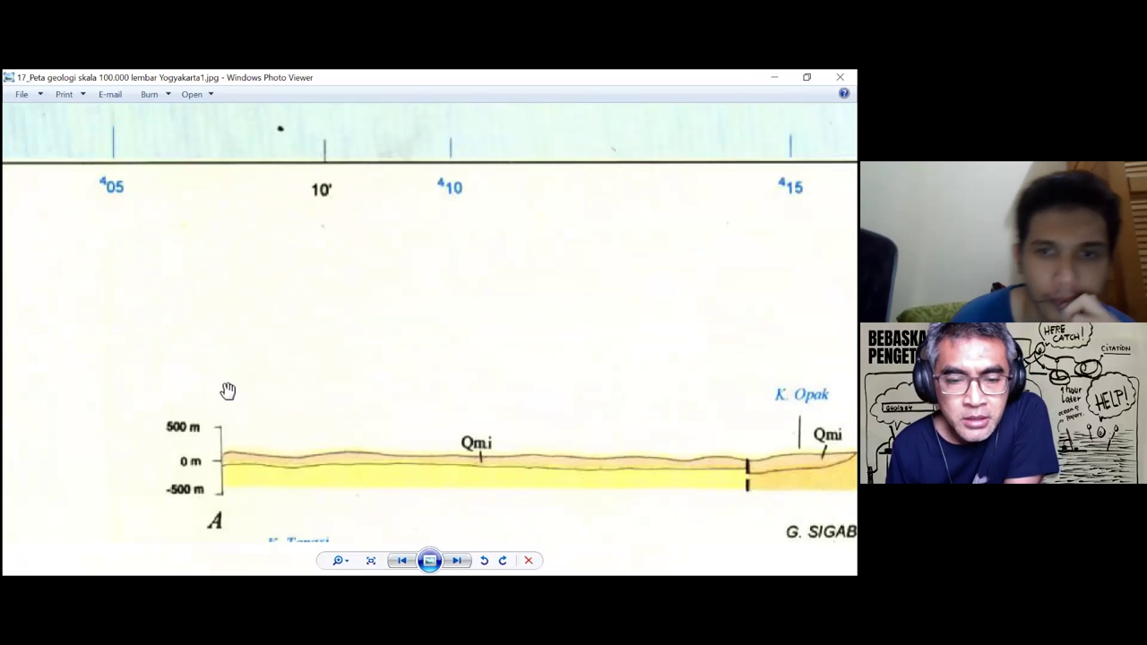
# - Trace cross-section A–B along its full length and compare it with the C–F and G–H sections below it
pyautogui.scroll(-2, 525, 350)
pyautogui.scroll(-2, 591, 437)
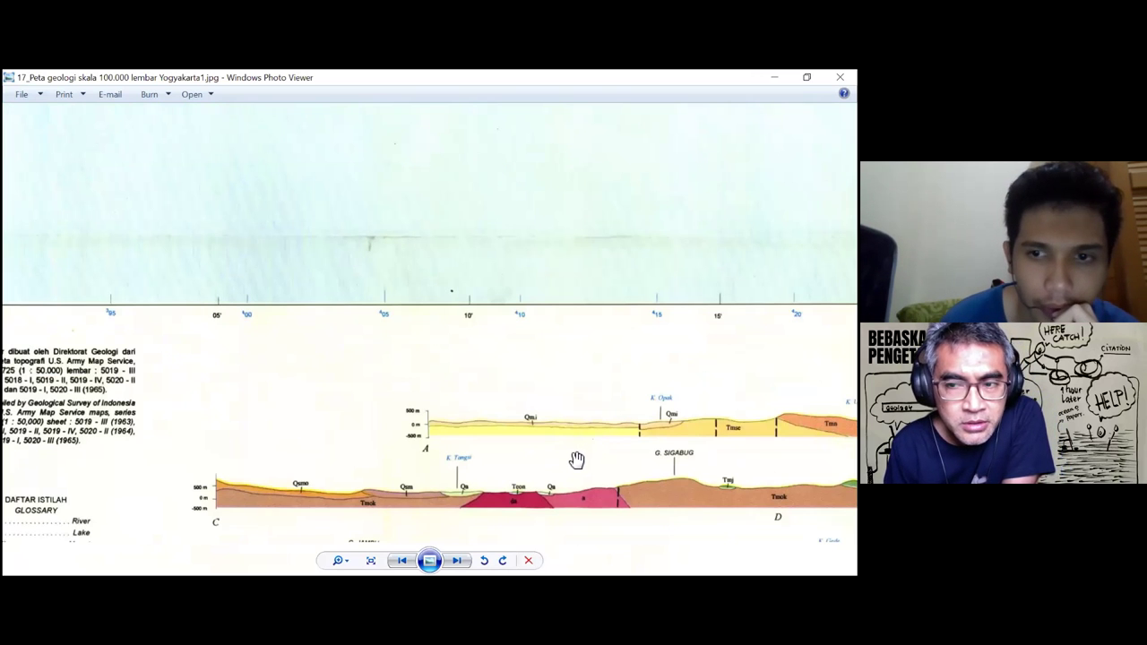
pyautogui.scroll(1, 576, 459)
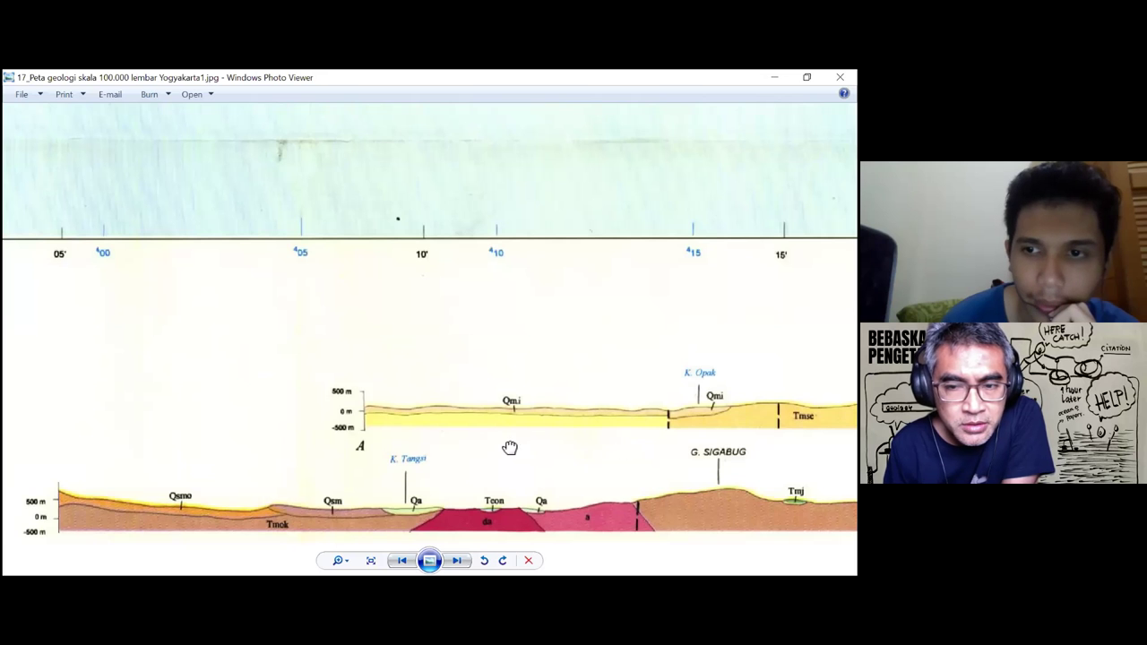
pyautogui.moveTo(622, 432); pyautogui.dragTo(456, 428)
pyautogui.moveTo(622, 421); pyautogui.dragTo(317, 474)
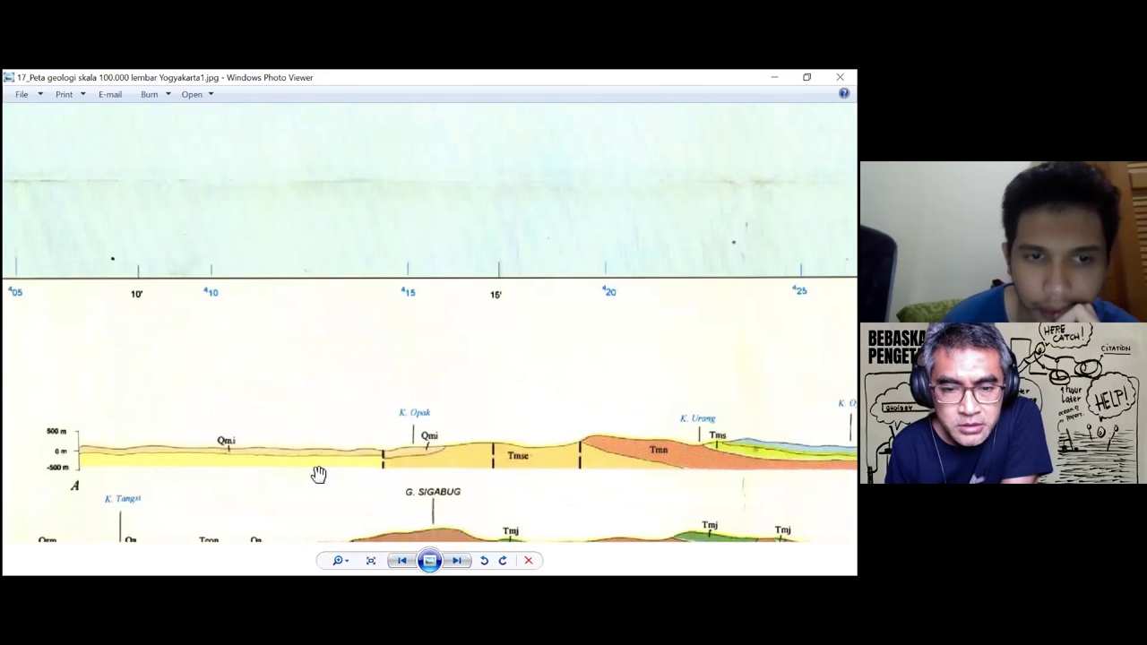
pyautogui.scroll(-1, 525, 412)
pyautogui.scroll(-1, 503, 413)
pyautogui.scroll(-1, 503, 413)
pyautogui.scroll(1, 466, 425)
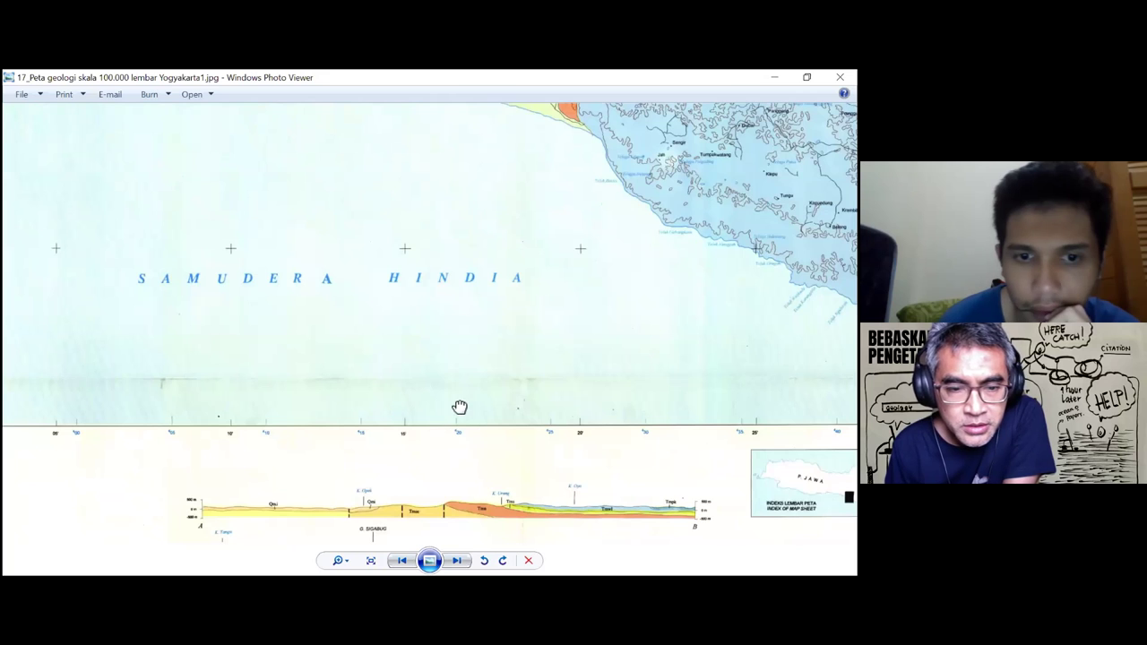
pyautogui.moveTo(440, 435); pyautogui.dragTo(457, 419)
pyautogui.moveTo(77, 446); pyautogui.dragTo(129, 387)
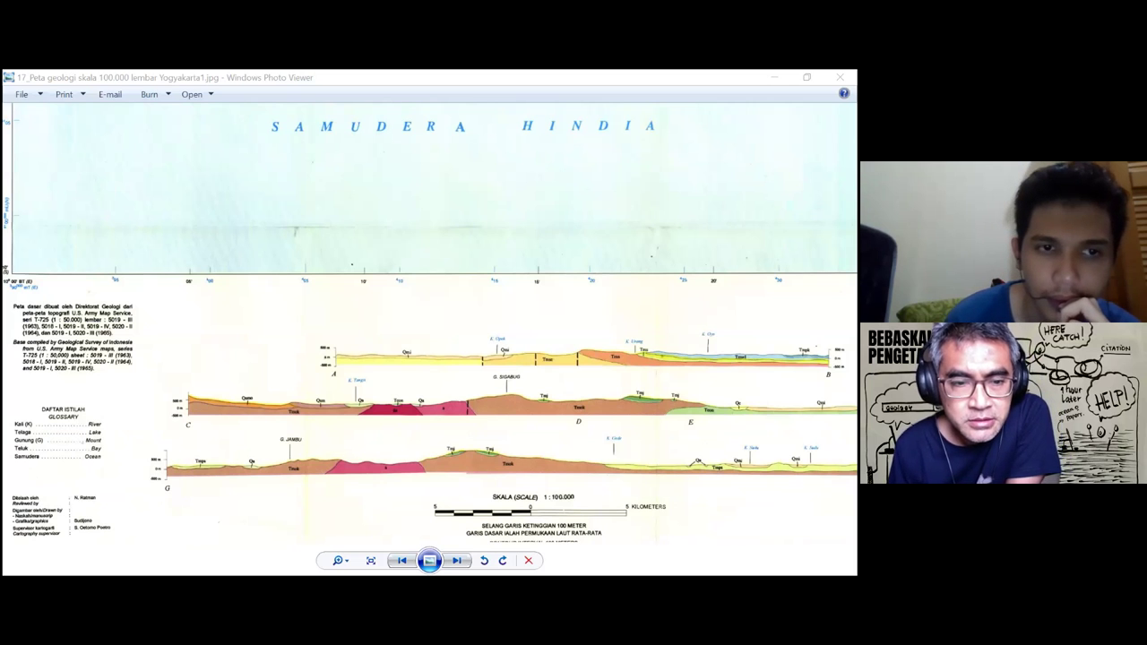
pyautogui.click(556, 460)
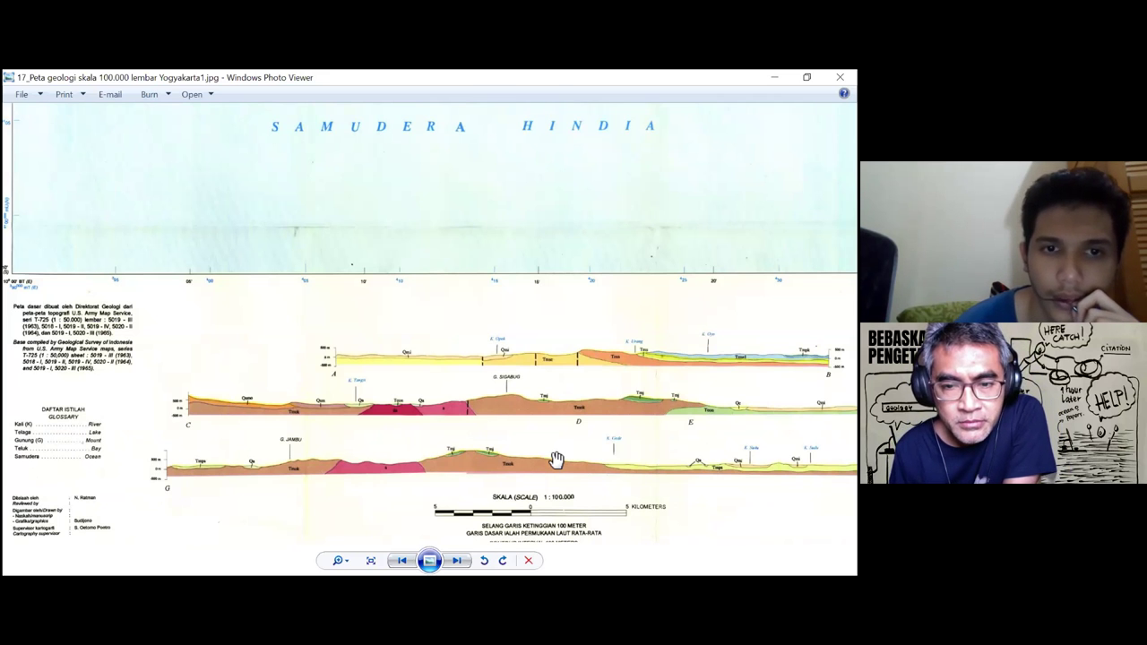
pyautogui.scroll(2, 327, 358)
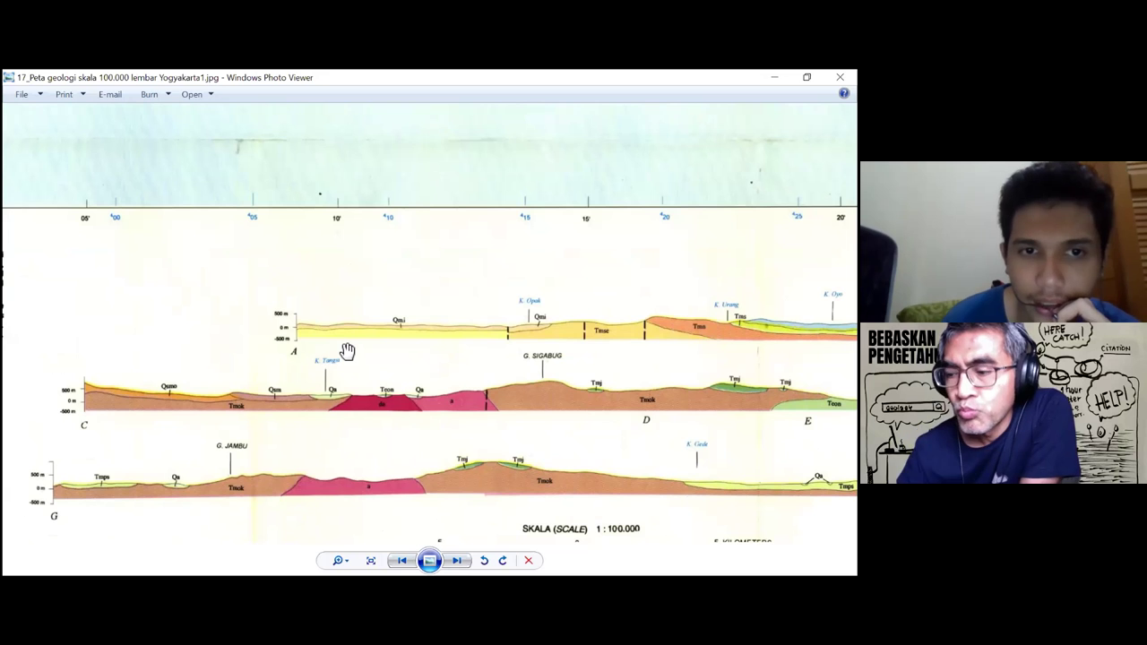
pyautogui.scroll(-1, 421, 287)
pyautogui.scroll(-1, 573, 313)
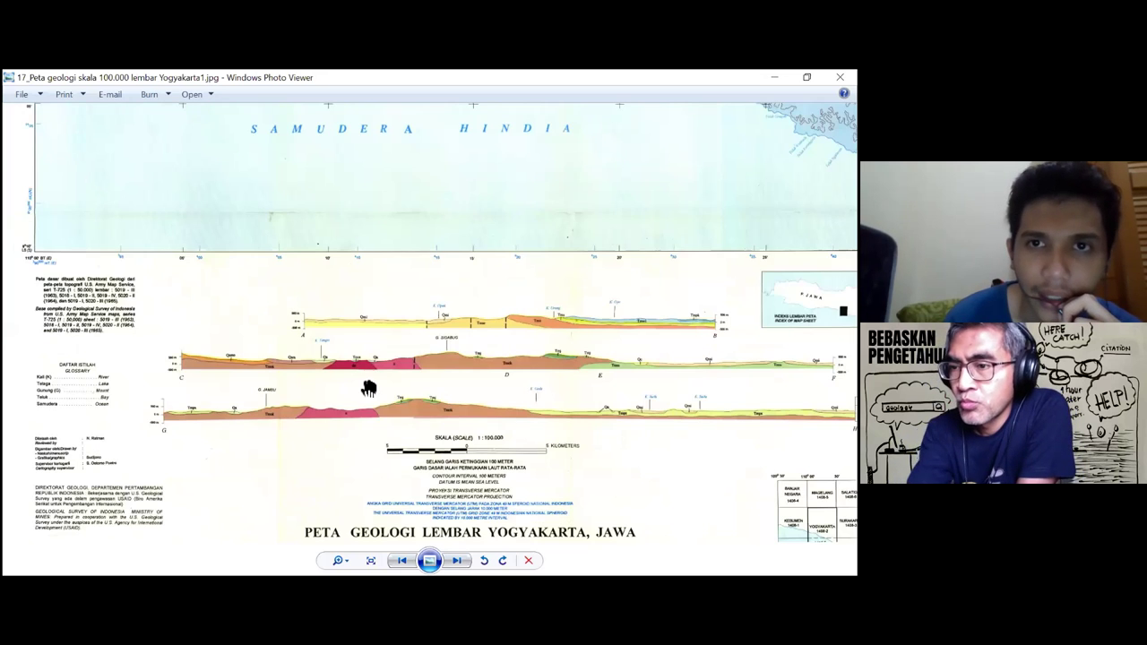
# - Examine the geological map area north of Samudera Hindia, from the south coast up to Bantul
pyautogui.press('Up')
pyautogui.press('Up')
pyautogui.press('Up')
pyautogui.press('Up')
pyautogui.press('Up')
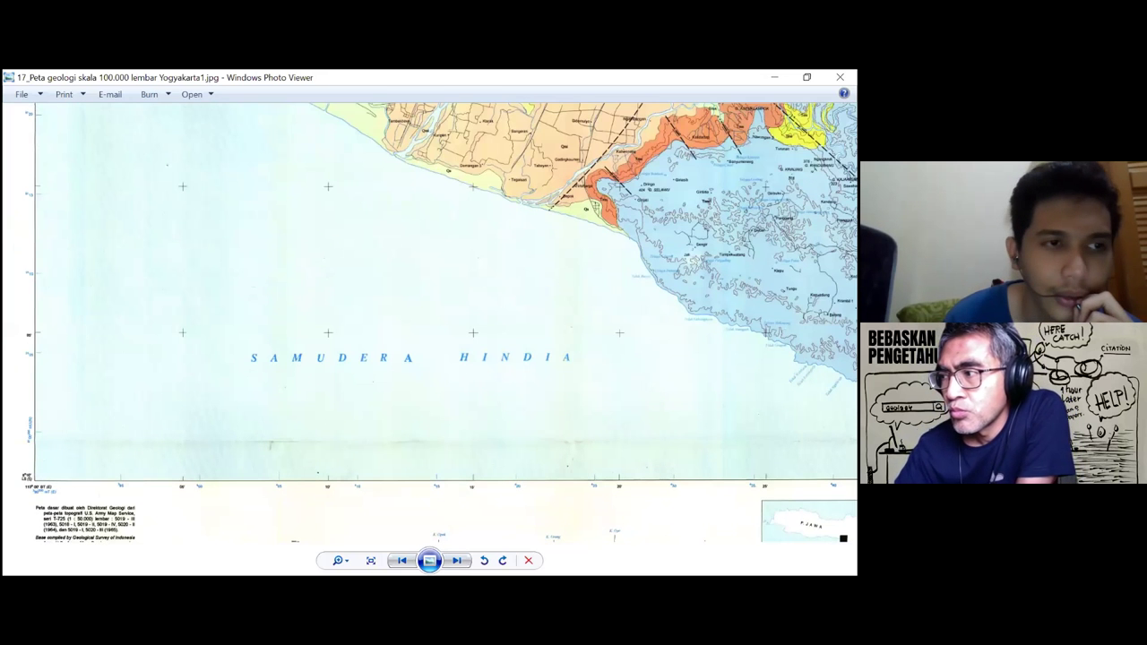
pyautogui.press('Up')
pyautogui.press('Up')
pyautogui.press('Up')
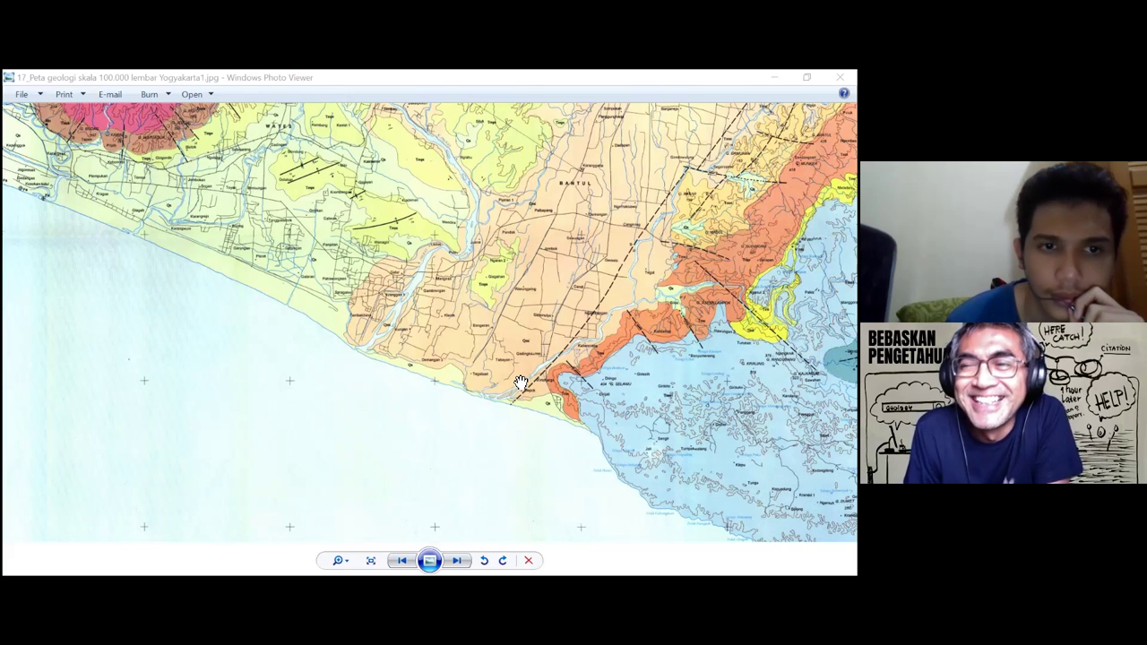
# - Switch to ArcMap, open the attribute table of the Join_Output layer, and bring its X, Y and Kode columns into view
pyautogui.hotkey('alt', 'Tab')
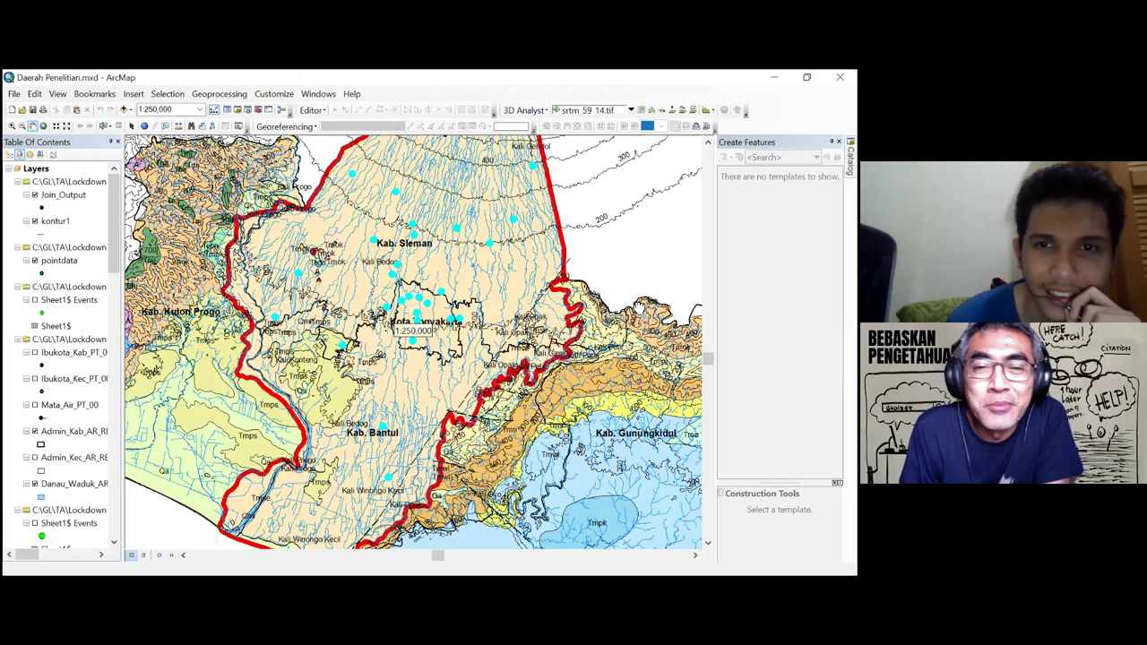
pyautogui.scroll(-2, 638, 306)
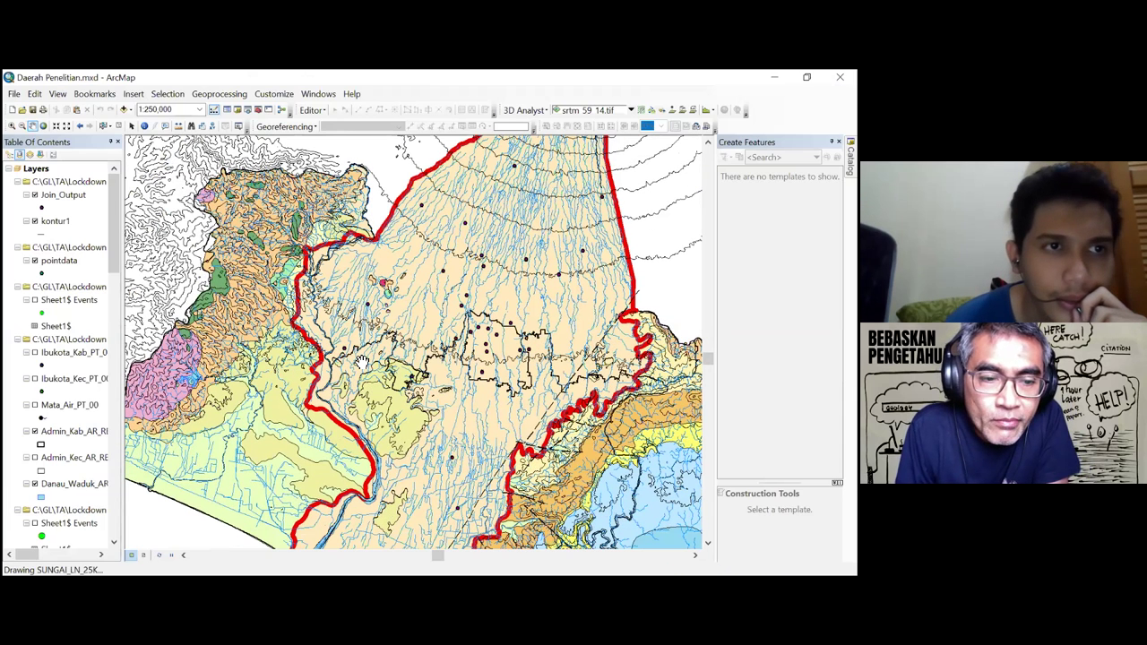
pyautogui.click(64, 196)
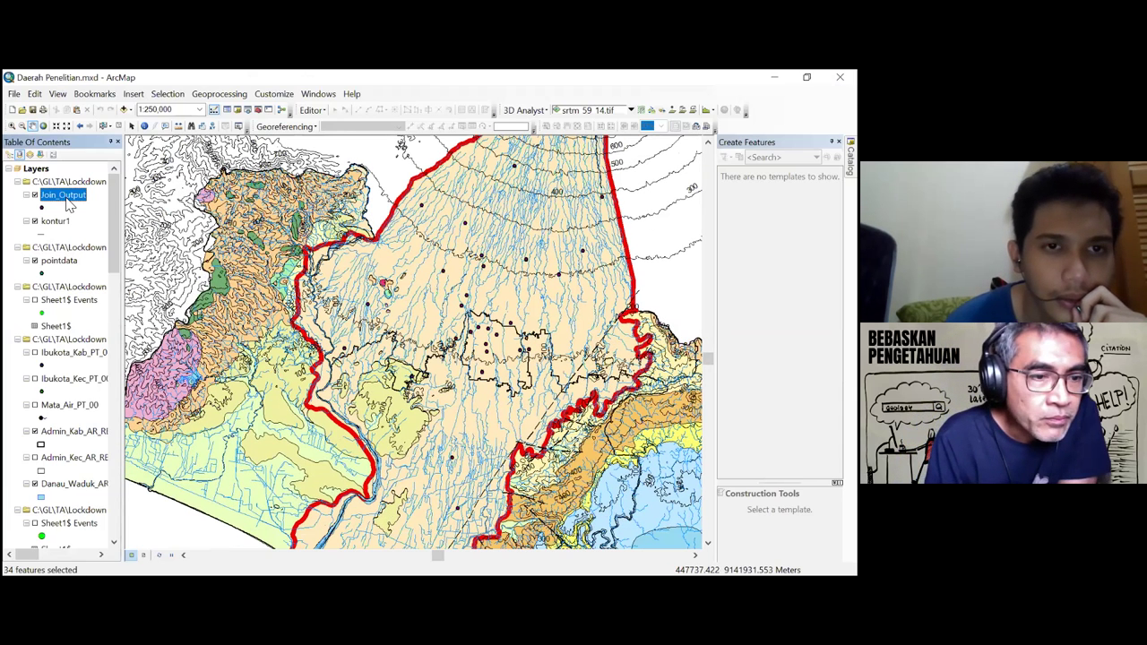
pyautogui.rightClick(68, 199)
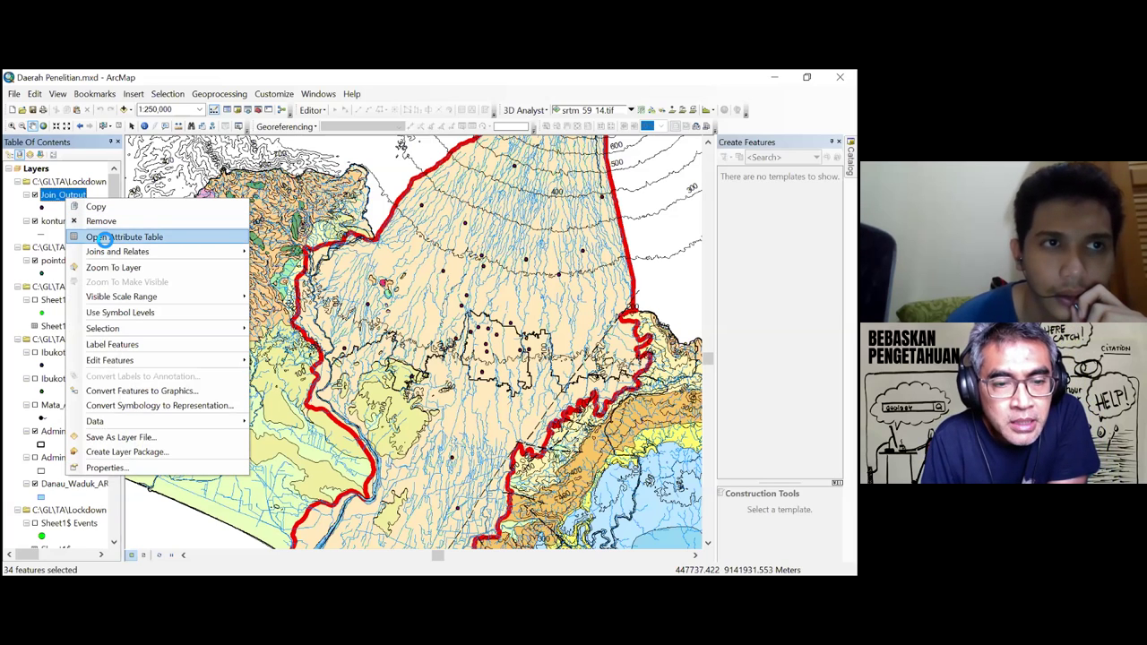
pyautogui.click(104, 239)
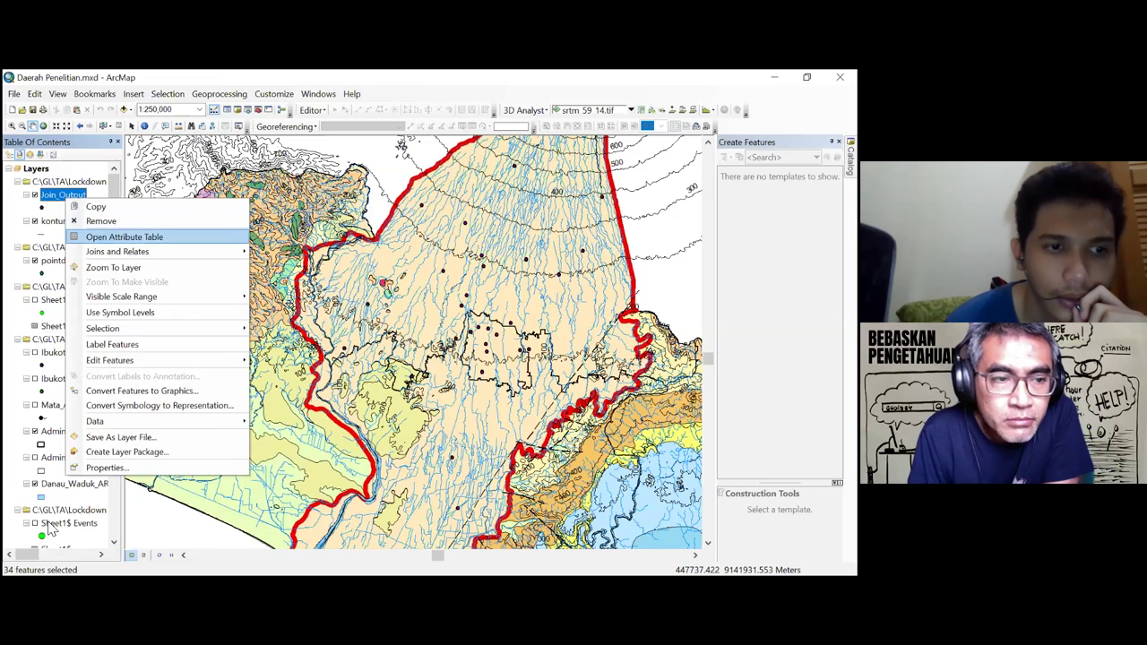
pyautogui.click(104, 525)
pyautogui.moveTo(93, 524)
pyautogui.mouseDown()
pyautogui.moveTo(83, 519)
pyautogui.moveTo(171, 523)
pyautogui.moveTo(88, 520)
pyautogui.mouseUp()
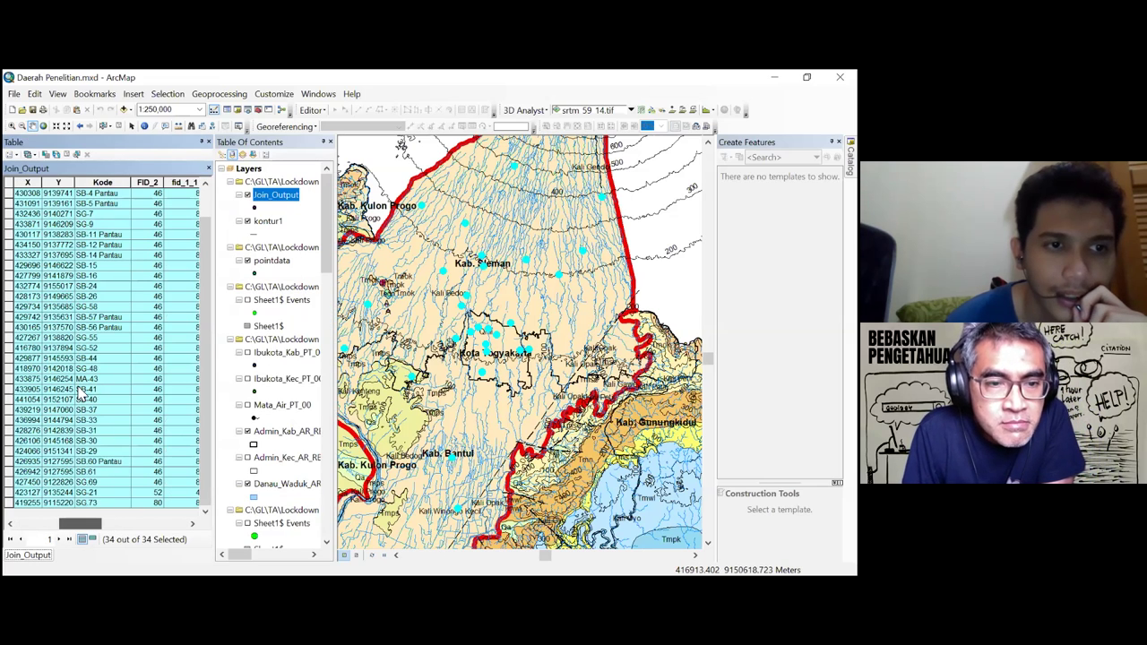
# - Select the MA-43 record in the Join_Output table to locate its sample point on the map
pyautogui.click(11, 379)
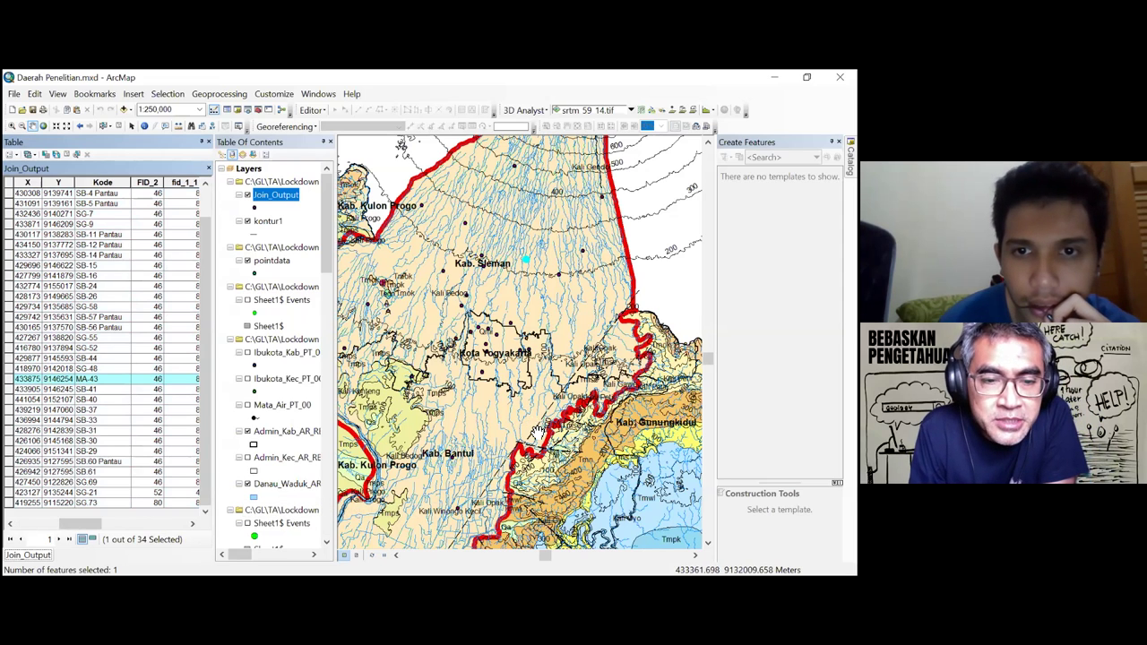
pyautogui.scroll(1, 584, 439)
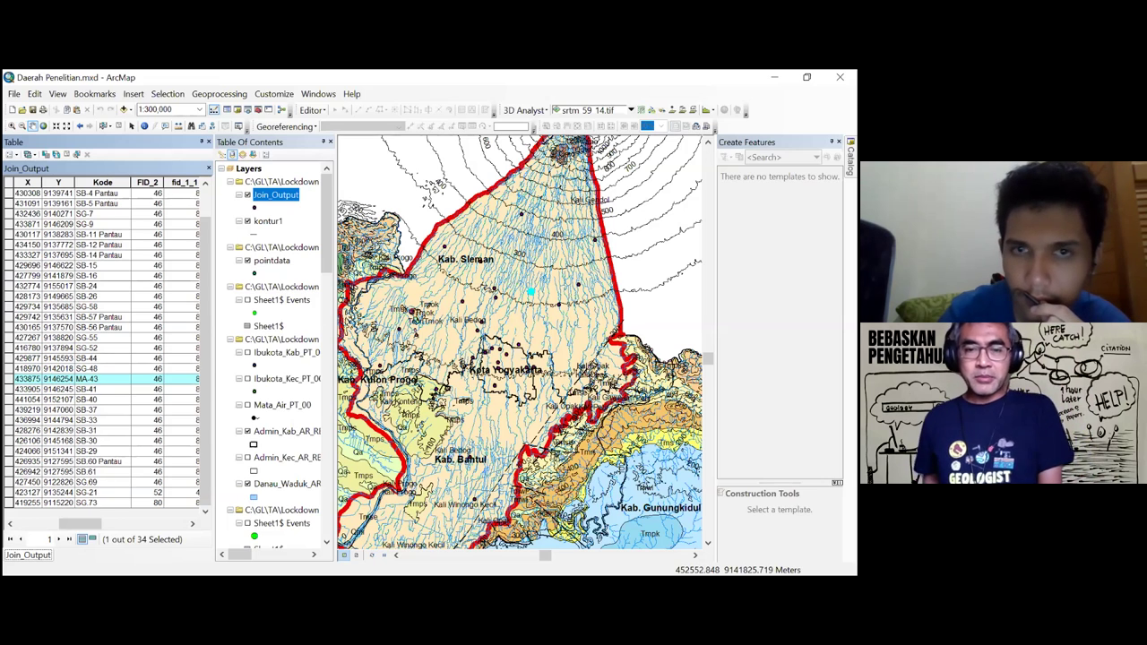
# - Switch to the water chemistry workbook in Excel and review its chemistry, formation and depth columns, checking the Formasi entries of SG-21 and SB-24
pyautogui.hotkey('alt', 'Tab')
pyautogui.hscroll(-10, 538, 385)
pyautogui.moveTo(638, 557)
pyautogui.mouseDown()
pyautogui.moveTo(652, 548)
pyautogui.moveTo(618, 458)
pyautogui.moveTo(643, 541)
pyautogui.mouseUp()
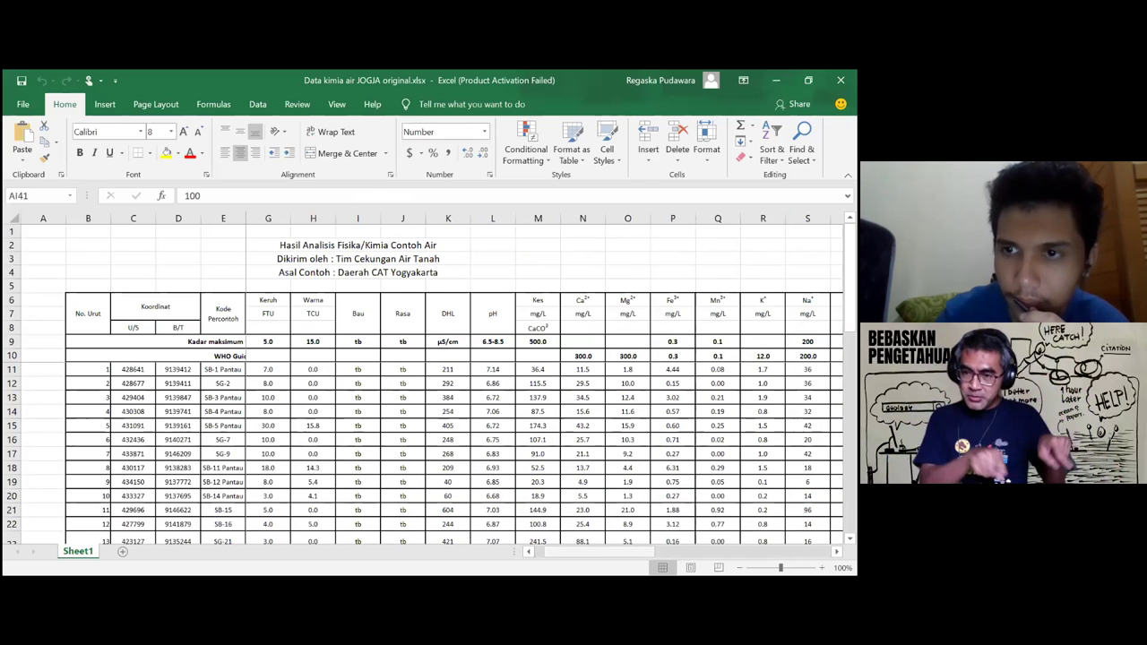
pyautogui.hscroll(10, 538, 386)
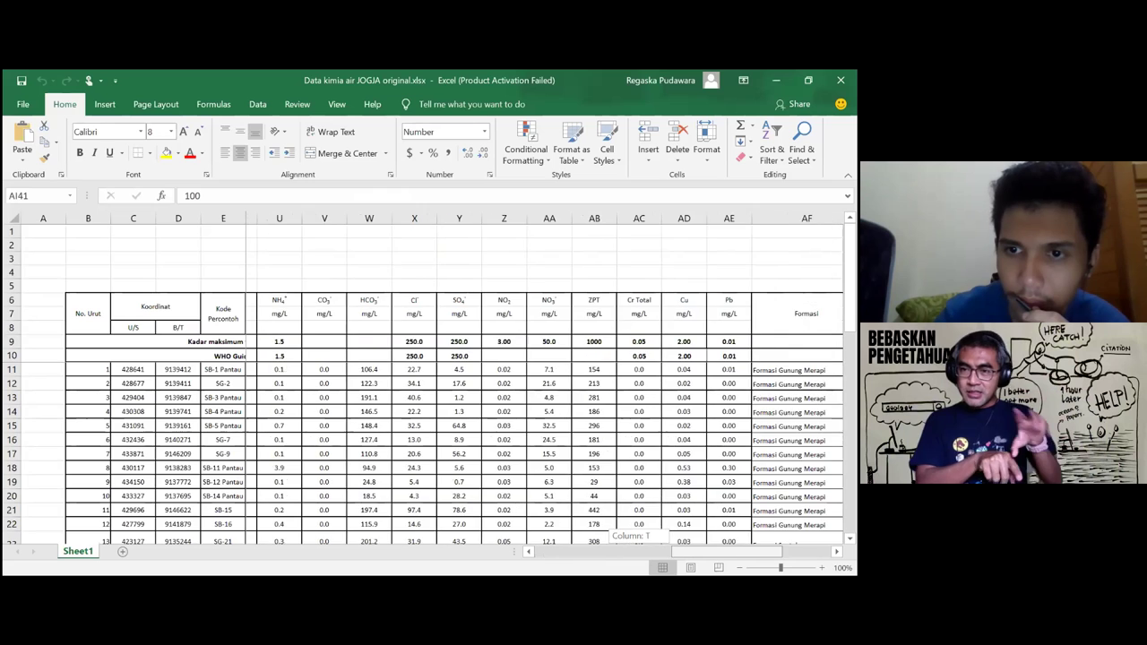
pyautogui.scroll(-2, 538, 431)
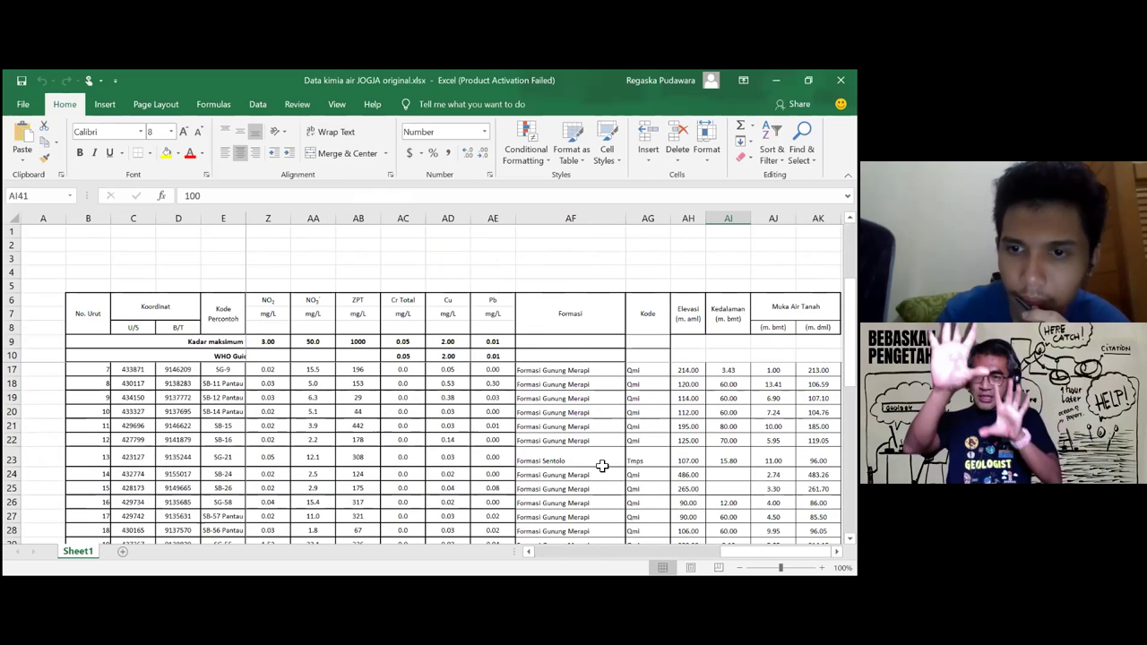
pyautogui.click(533, 461)
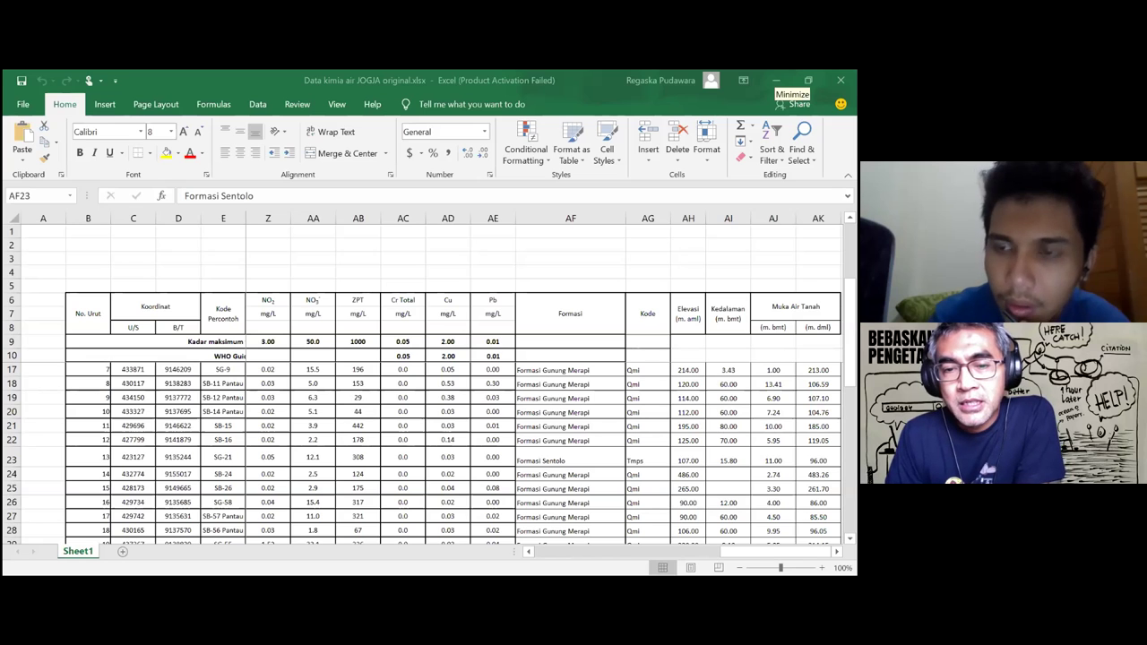
pyautogui.hotkey('alt', 'Tab')
pyautogui.click(617, 470)
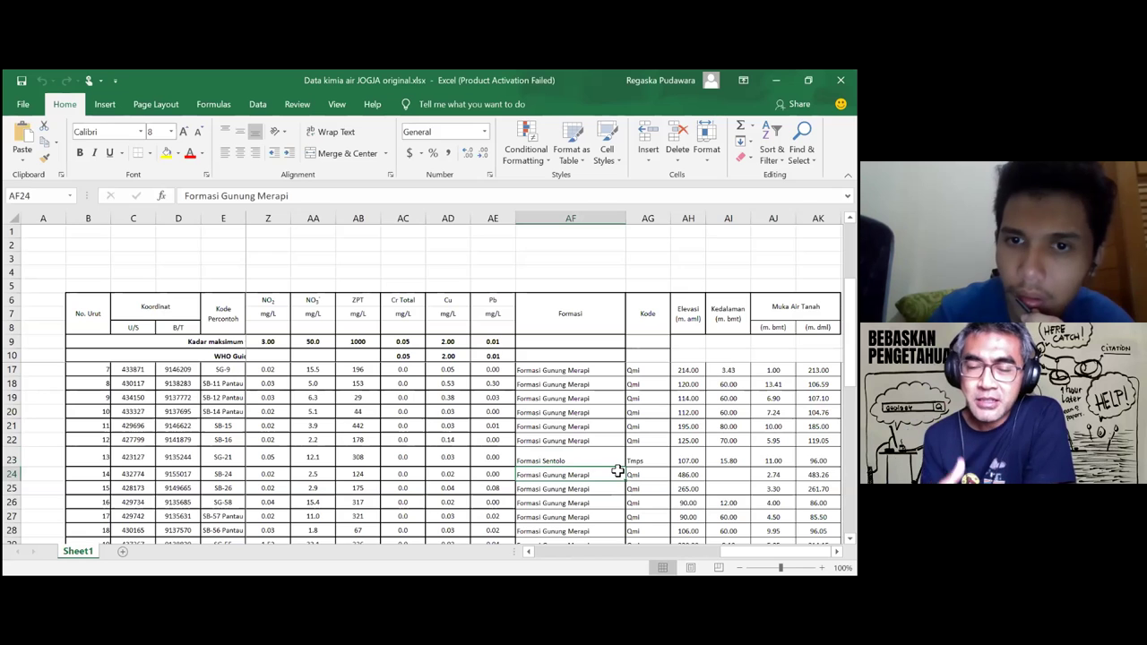
pyautogui.scroll(1, 613, 479)
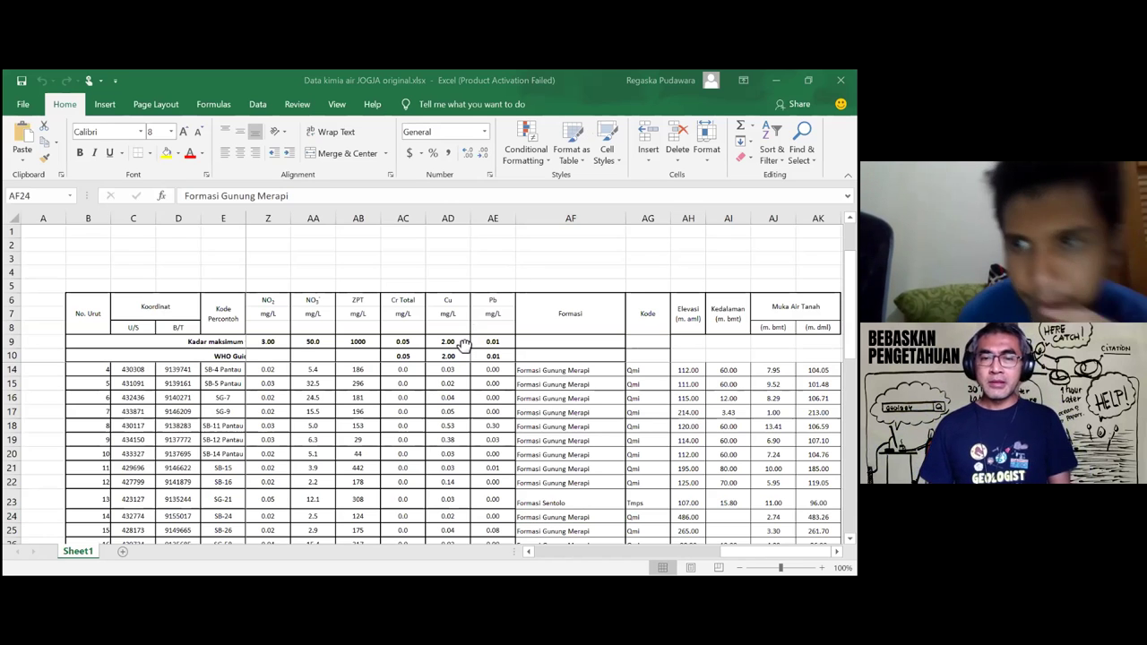
# - Switch to ArcMap and survey the study-area map from Sleman and Kota Yogyakarta through Bantul to Gunungkidul
pyautogui.hotkey('alt', 'Tab')
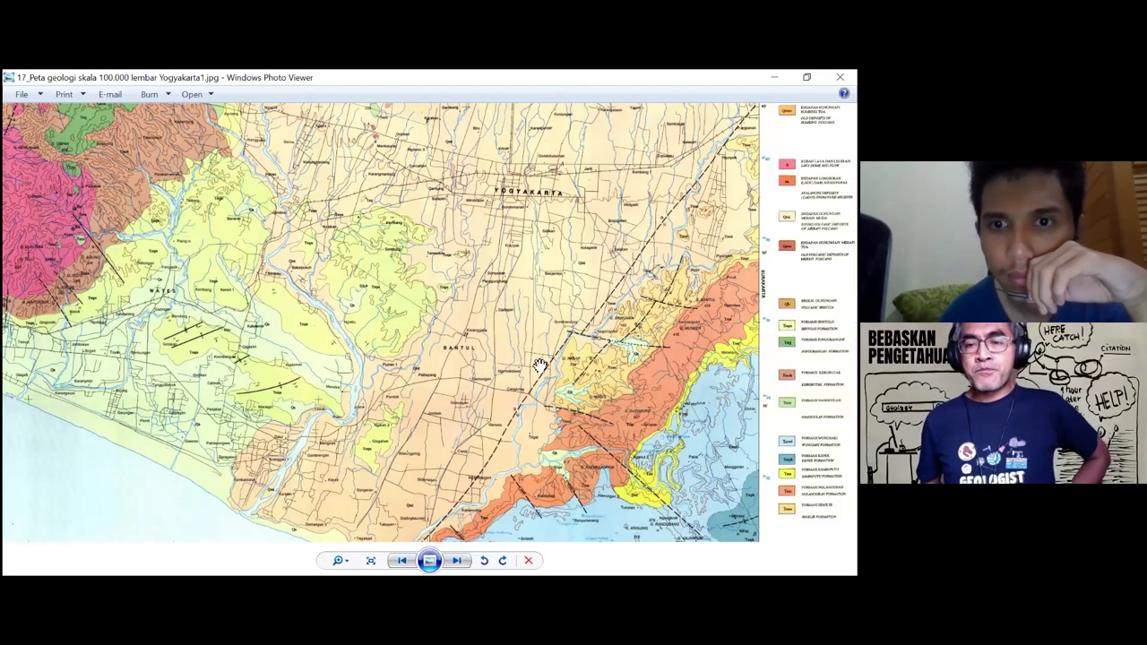
pyautogui.hotkey('alt', 'Tab')
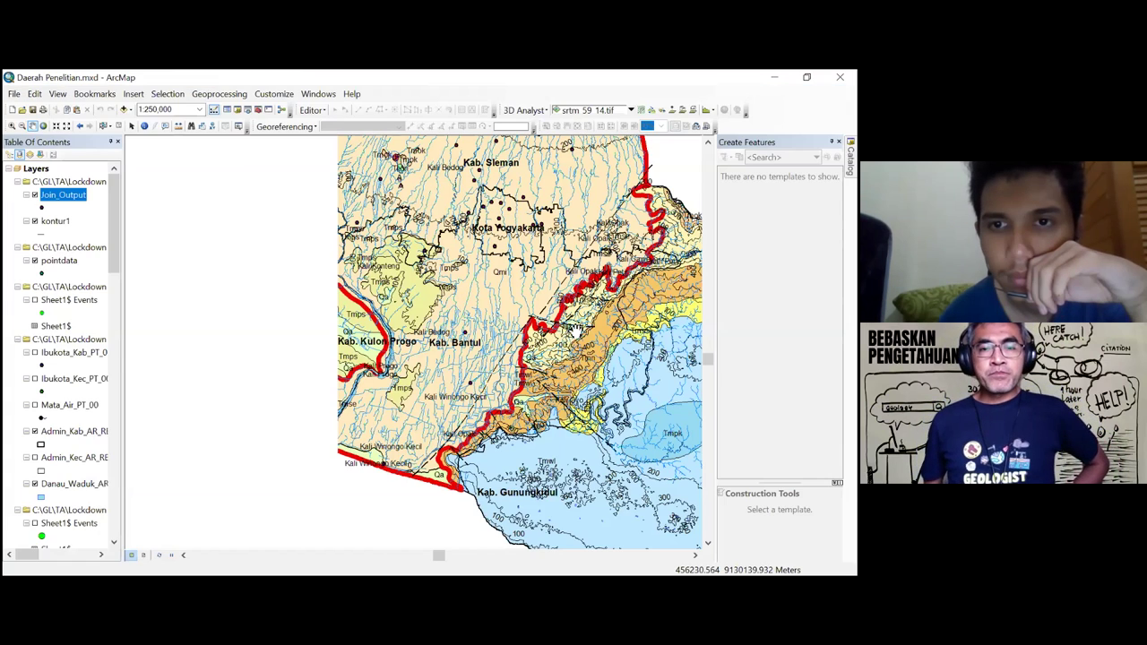
pyautogui.moveTo(364, 321); pyautogui.dragTo(578, 345)
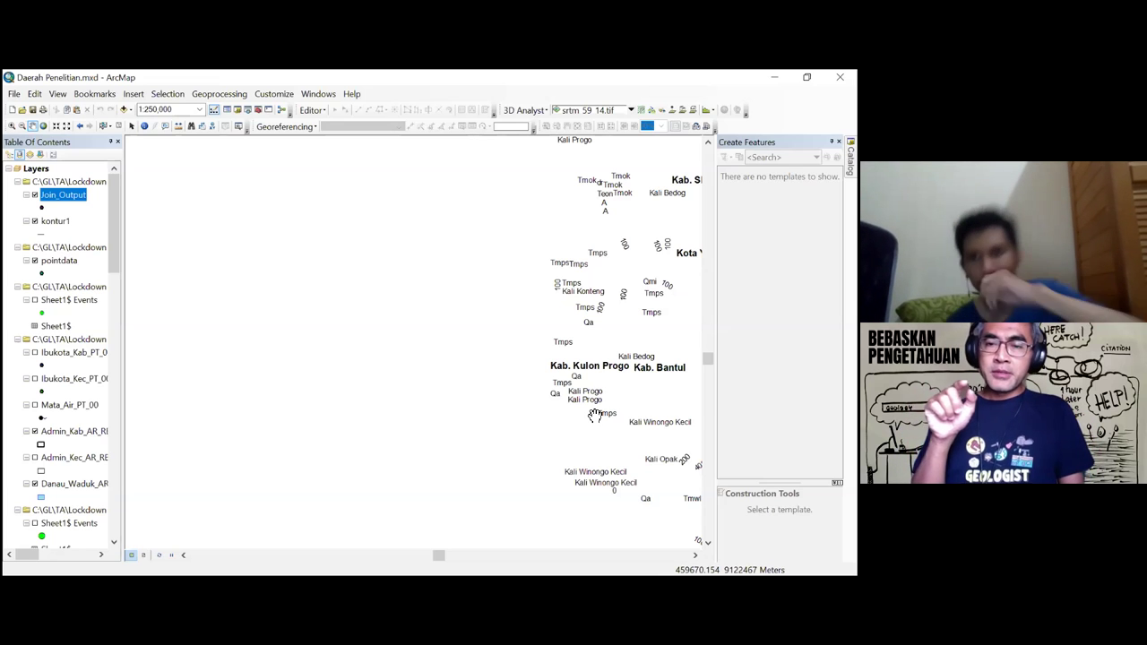
pyautogui.moveTo(595, 415); pyautogui.dragTo(503, 404)
pyautogui.scroll(-1, 623, 369)
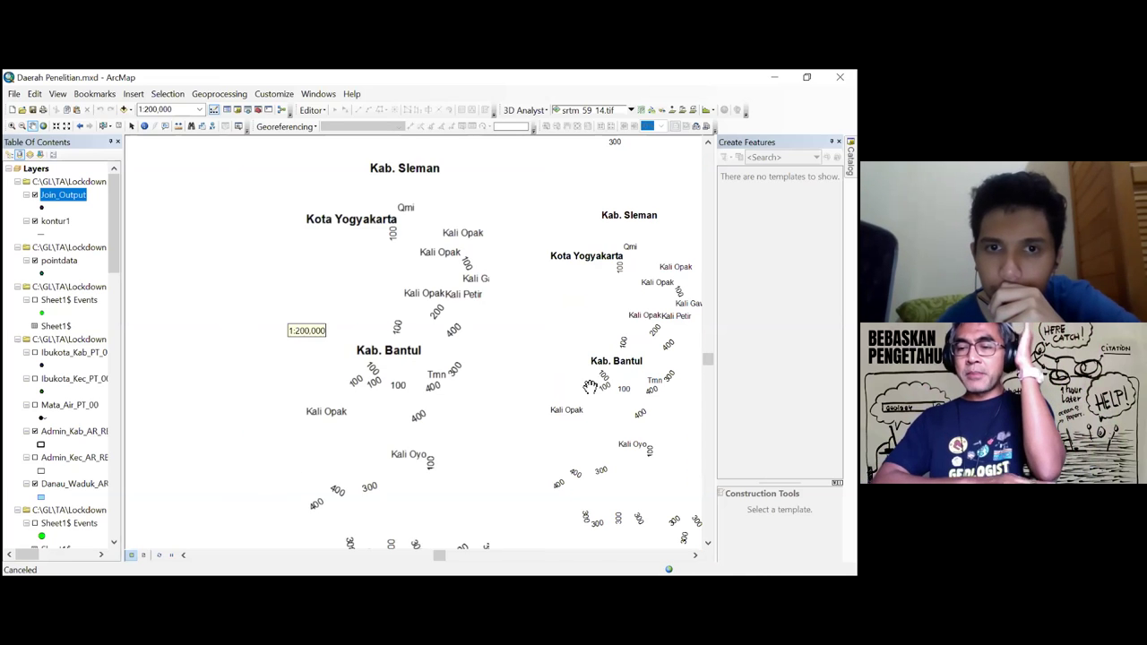
pyautogui.scroll(1, 309, 340)
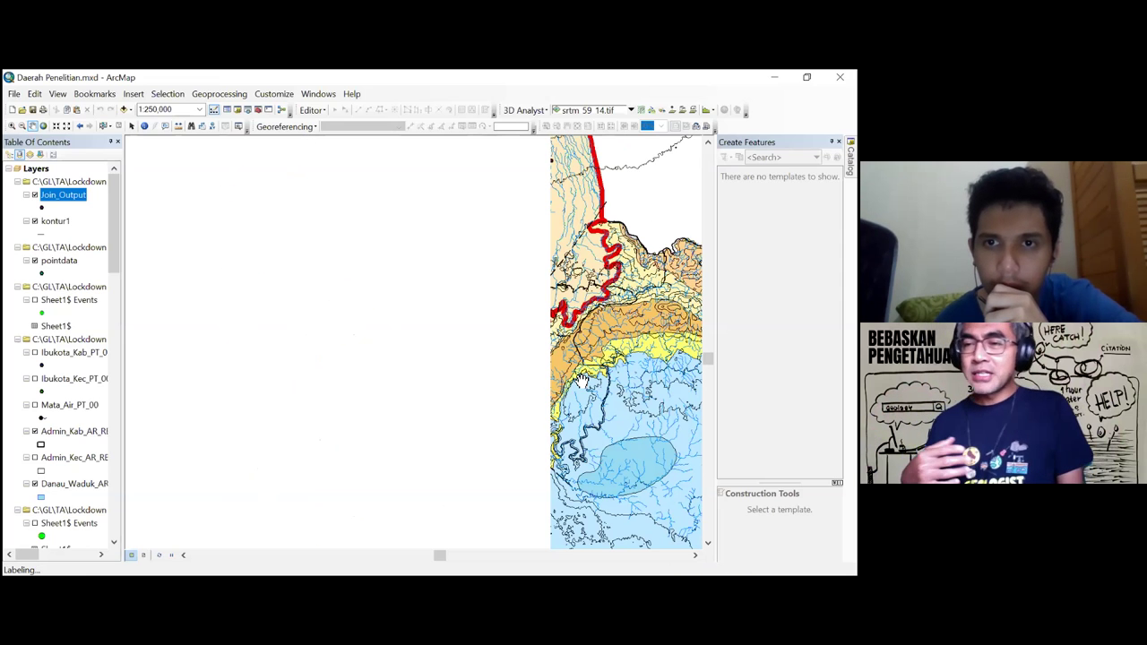
pyautogui.scroll(1, 584, 379)
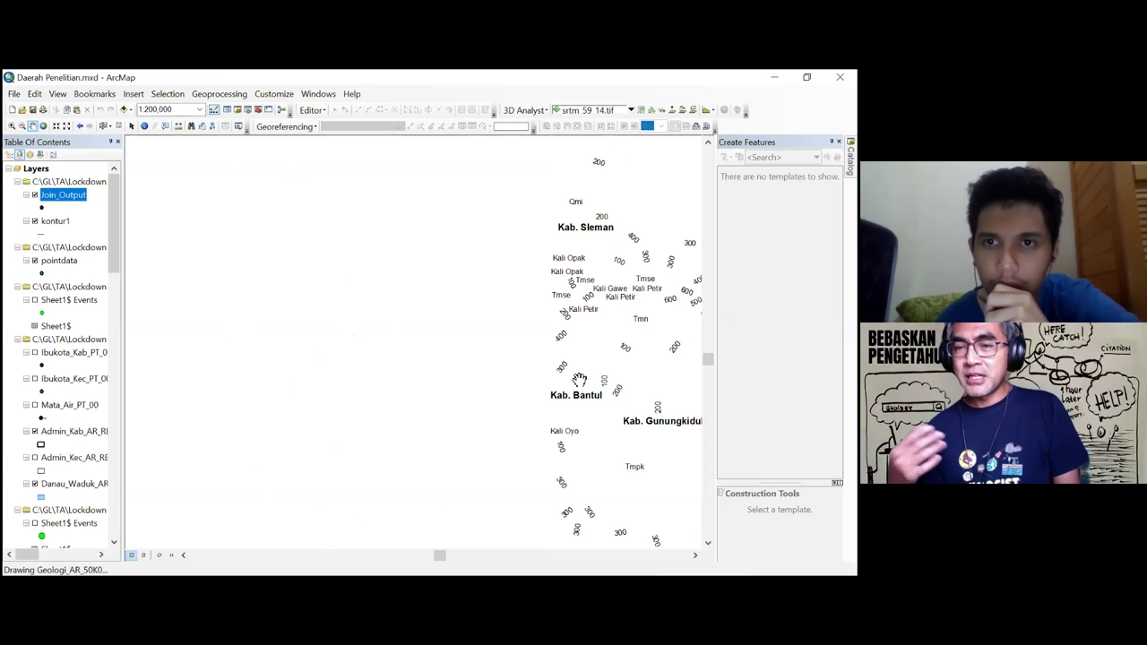
pyautogui.scroll(-1, 217, 308)
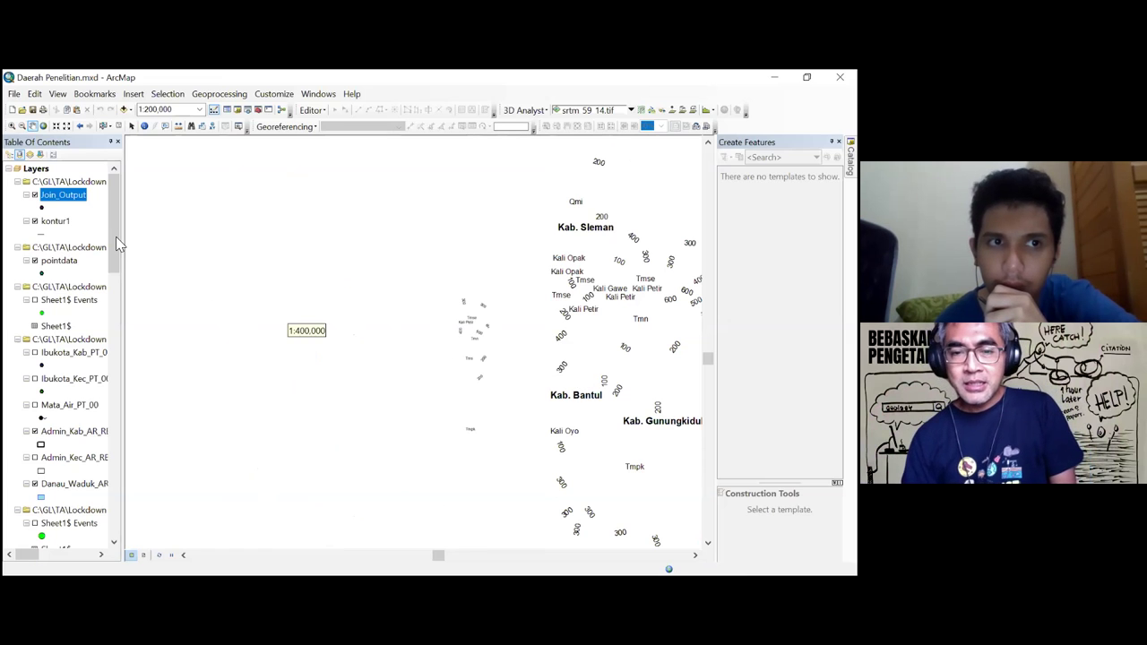
pyautogui.moveTo(113, 268); pyautogui.dragTo(121, 215)
pyautogui.scroll(-1, 535, 422)
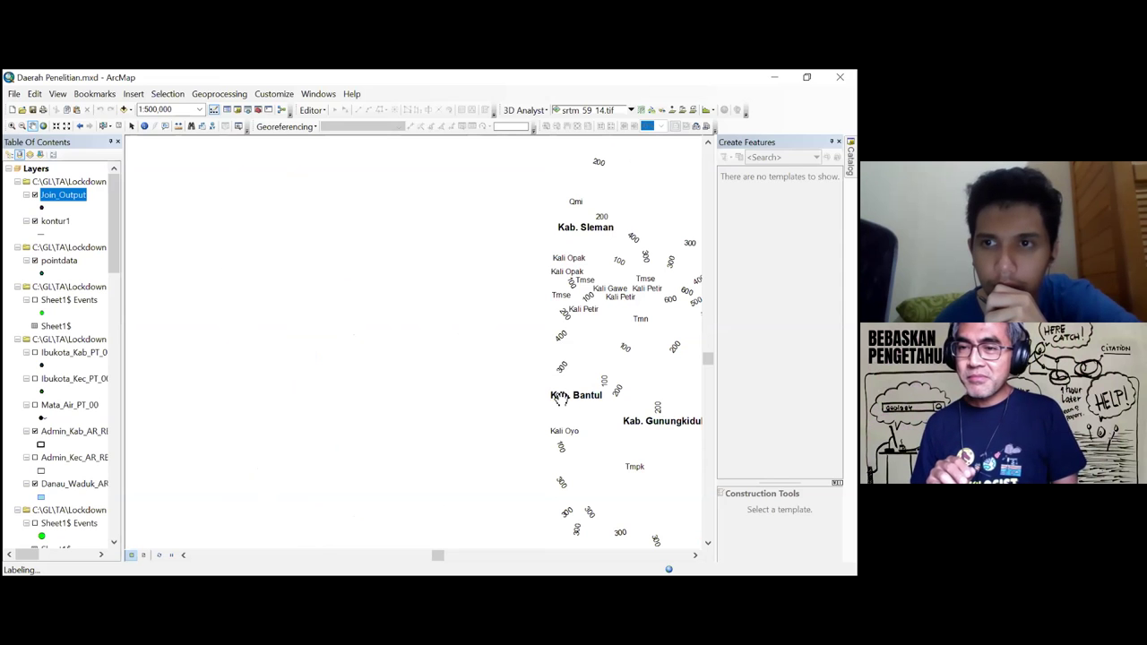
pyautogui.scroll(1, 559, 398)
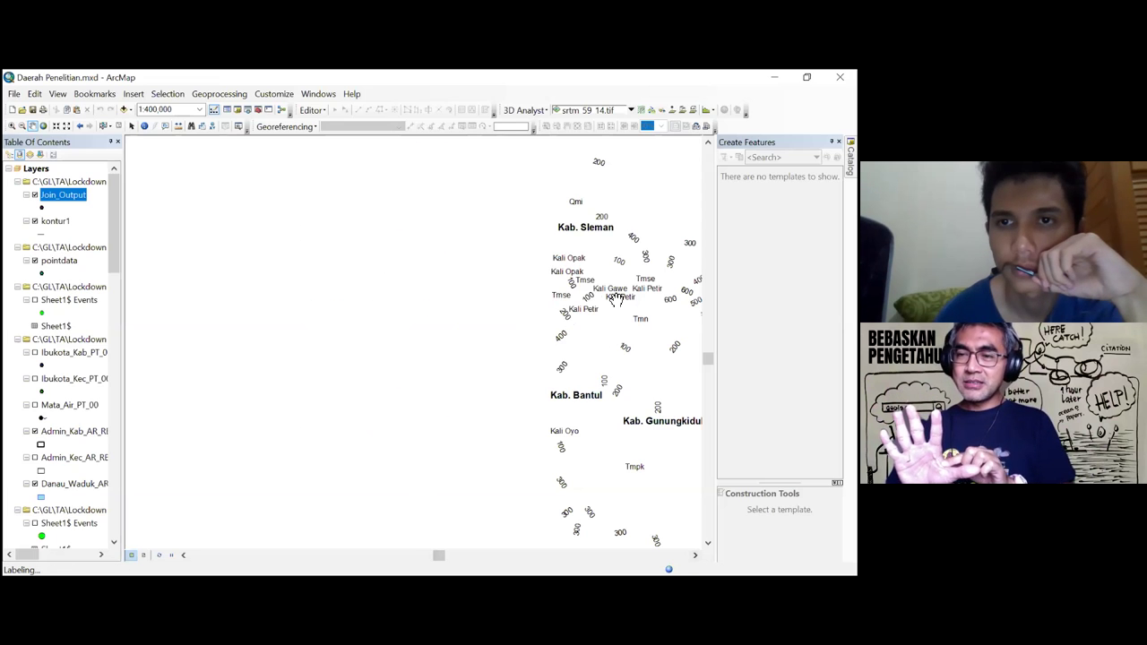
pyautogui.scroll(-1, 595, 305)
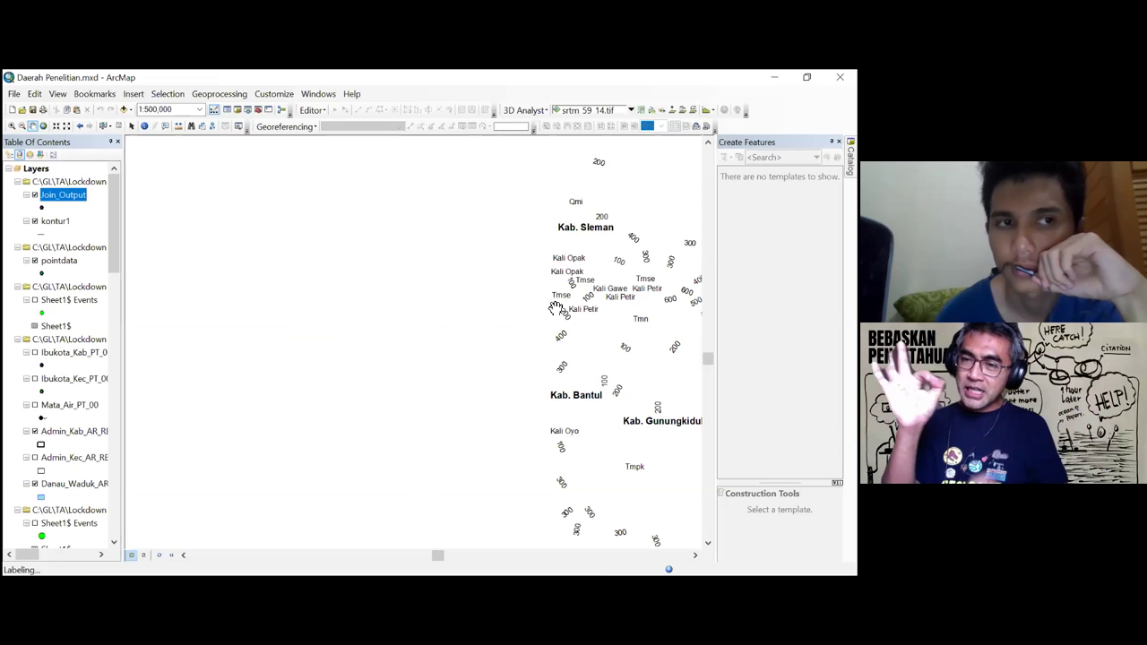
# - Fit the map view to the full extent of the Geologi_AR_50K0 layer
pyautogui.scroll(-2, 114, 252)
pyautogui.moveTo(114, 285); pyautogui.dragTo(122, 504)
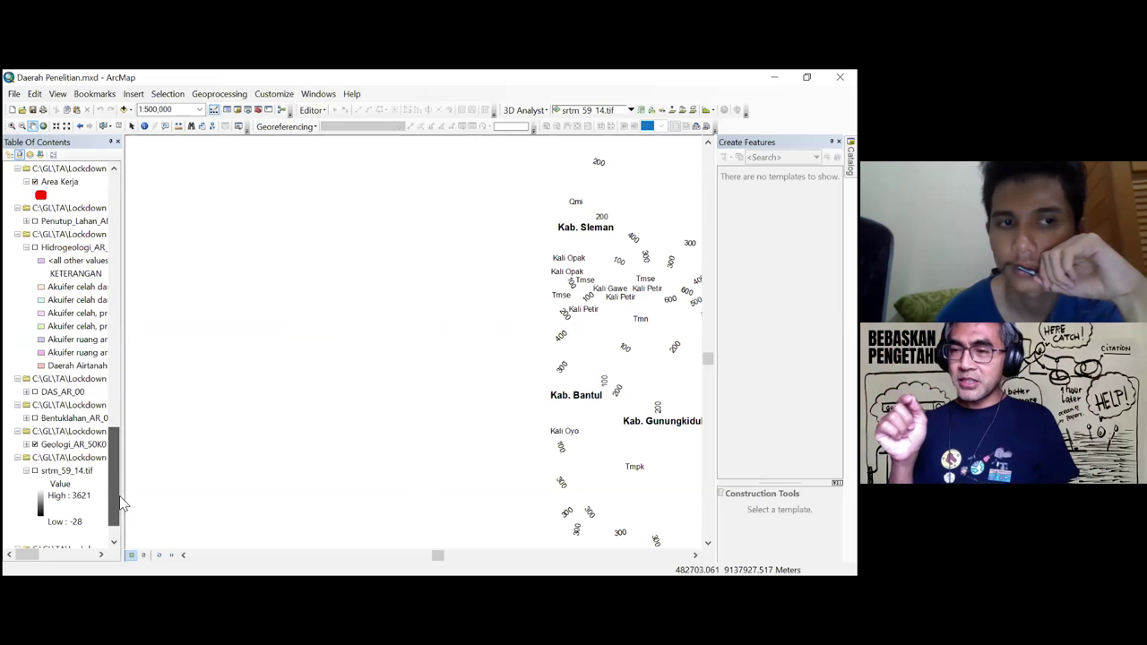
pyautogui.click(82, 445)
pyautogui.rightClick(81, 443)
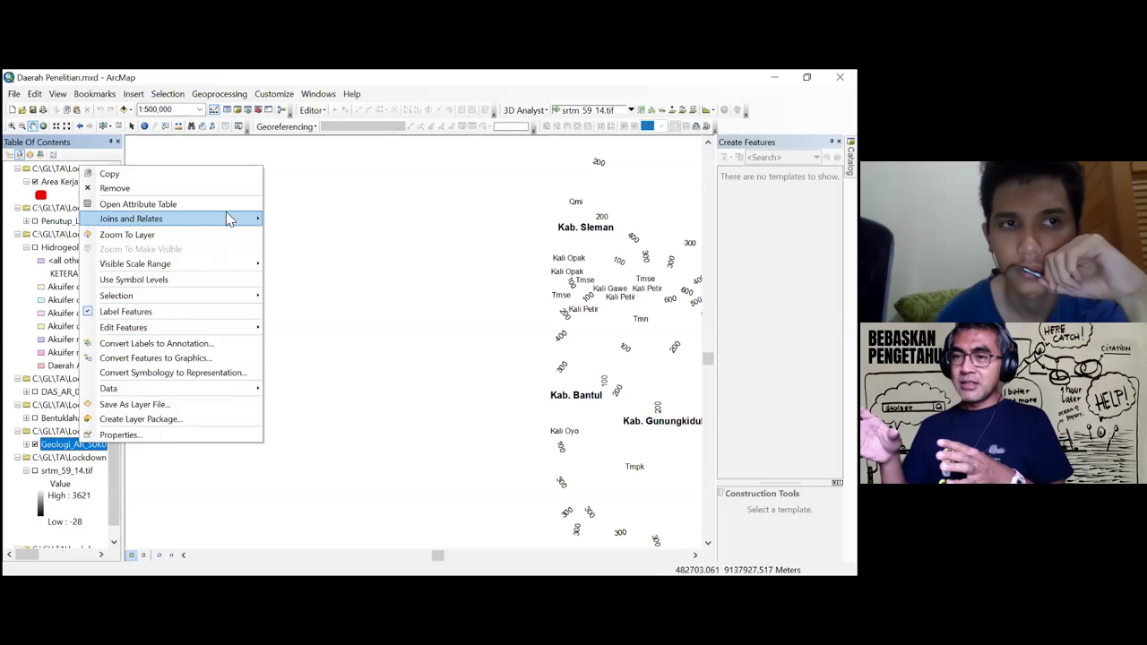
pyautogui.click(238, 235)
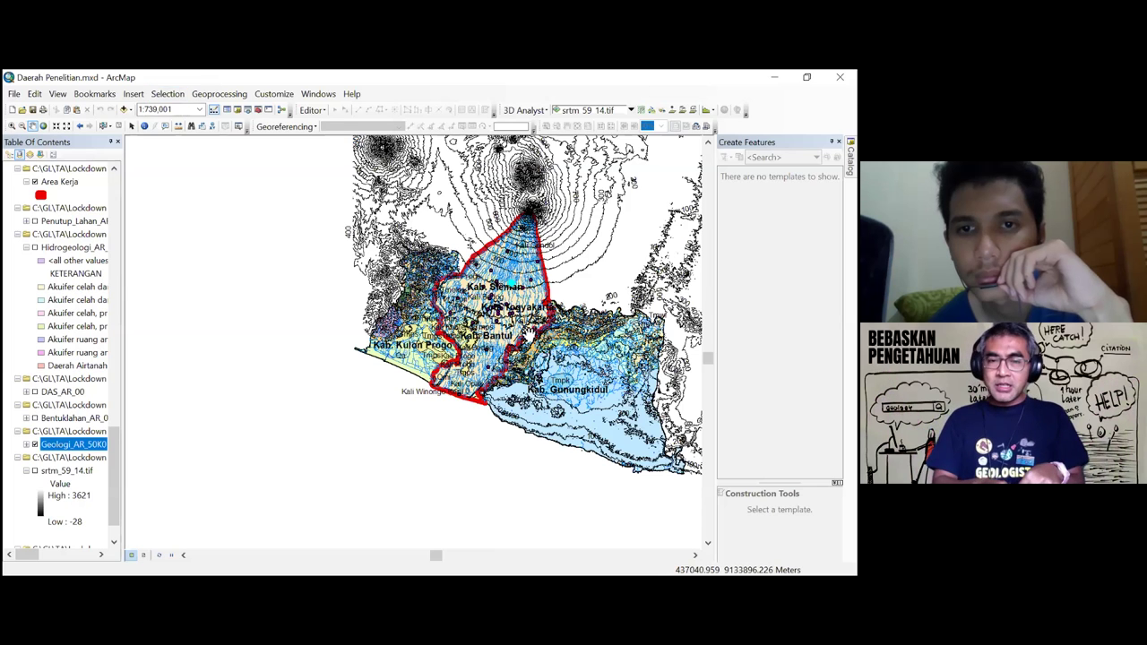
# - Frame the red-bounded study area and its sample points at 1:300,000 scale
pyautogui.scroll(1, 533, 336)
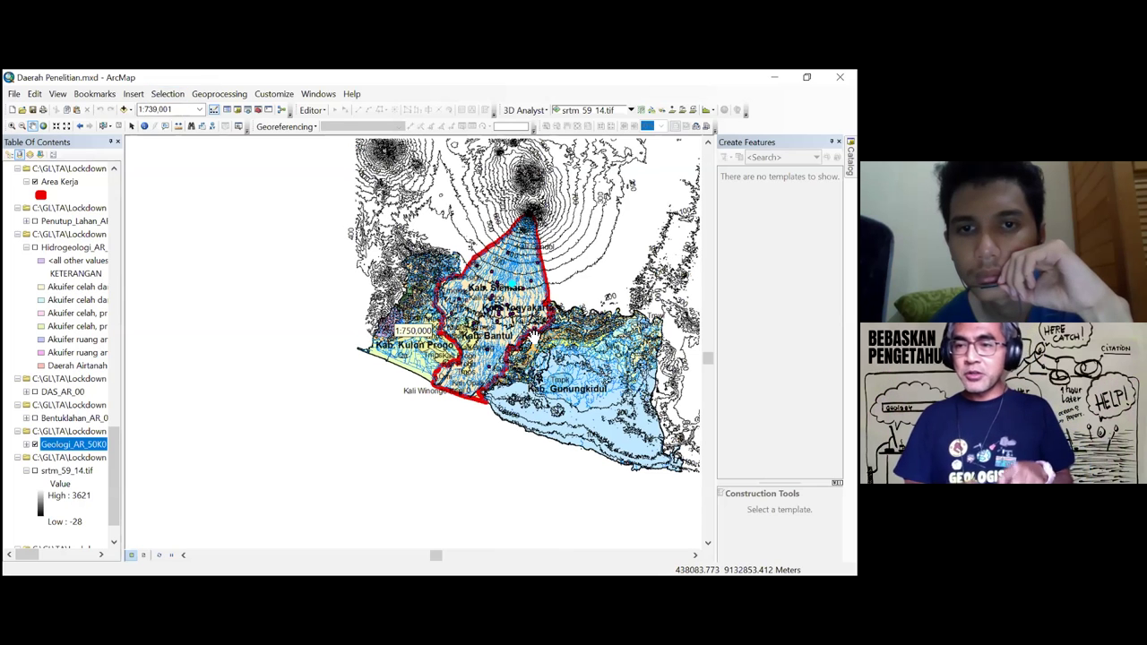
pyautogui.scroll(-1, 533, 336)
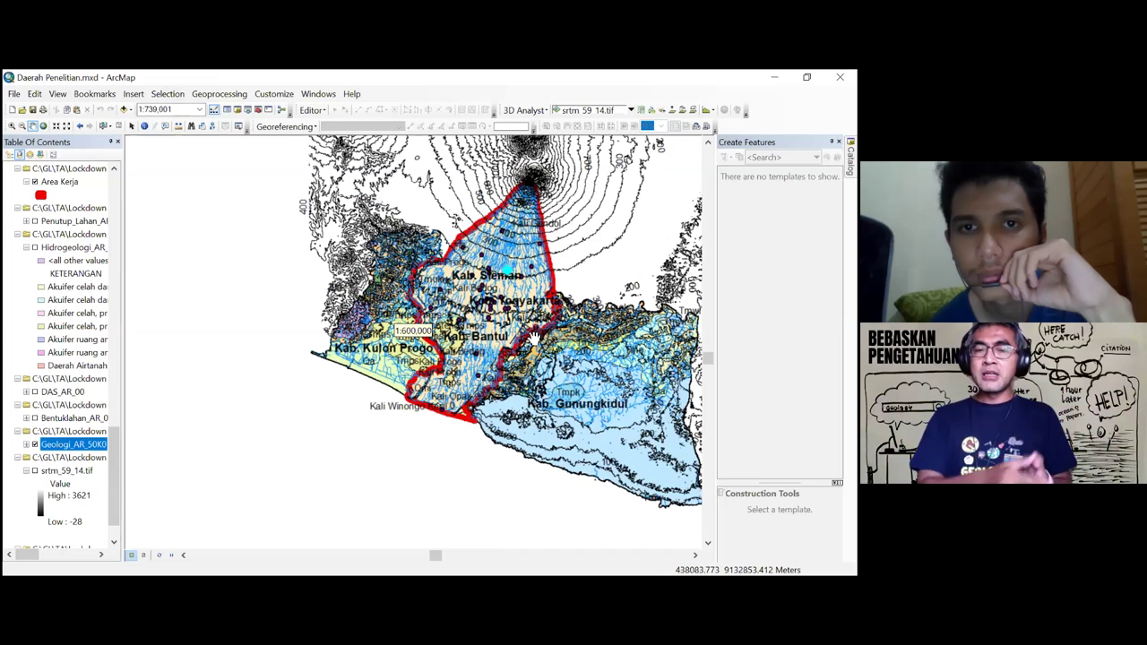
pyautogui.scroll(-2, 533, 336)
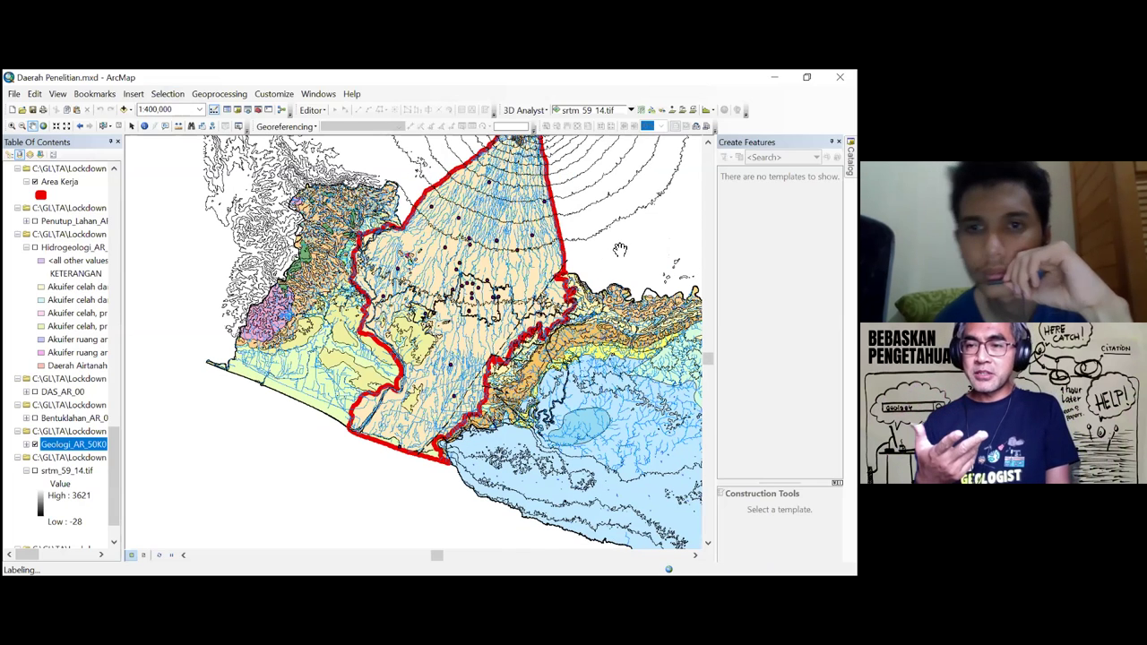
pyautogui.scroll(-1, 620, 249)
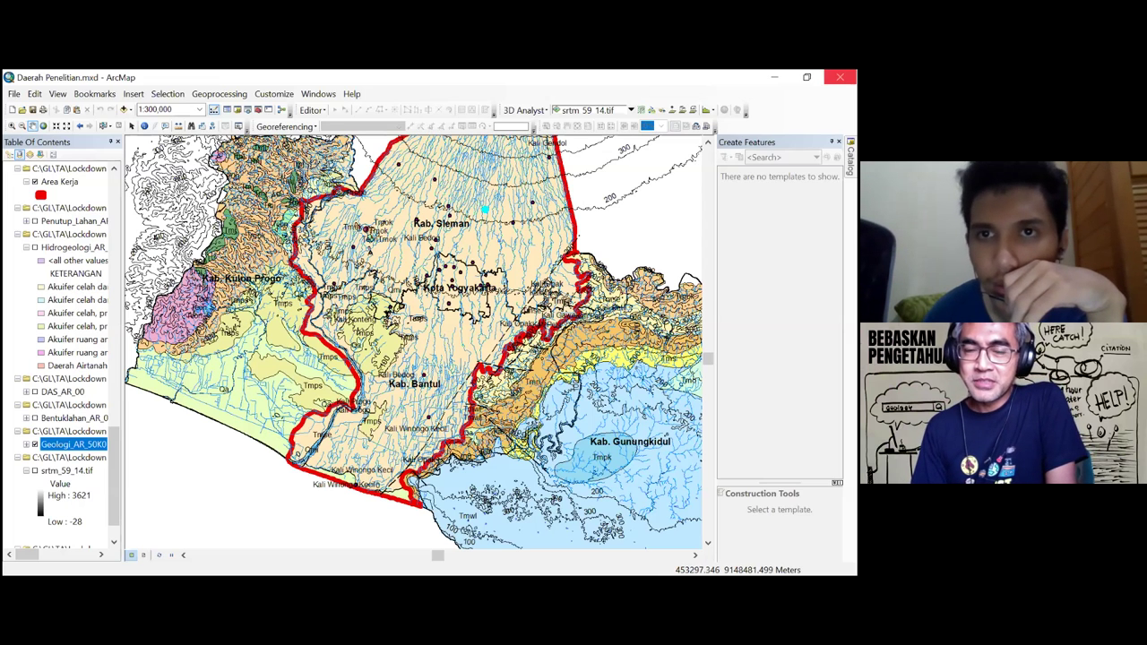
pyautogui.moveTo(620, 224); pyautogui.dragTo(607, 233)
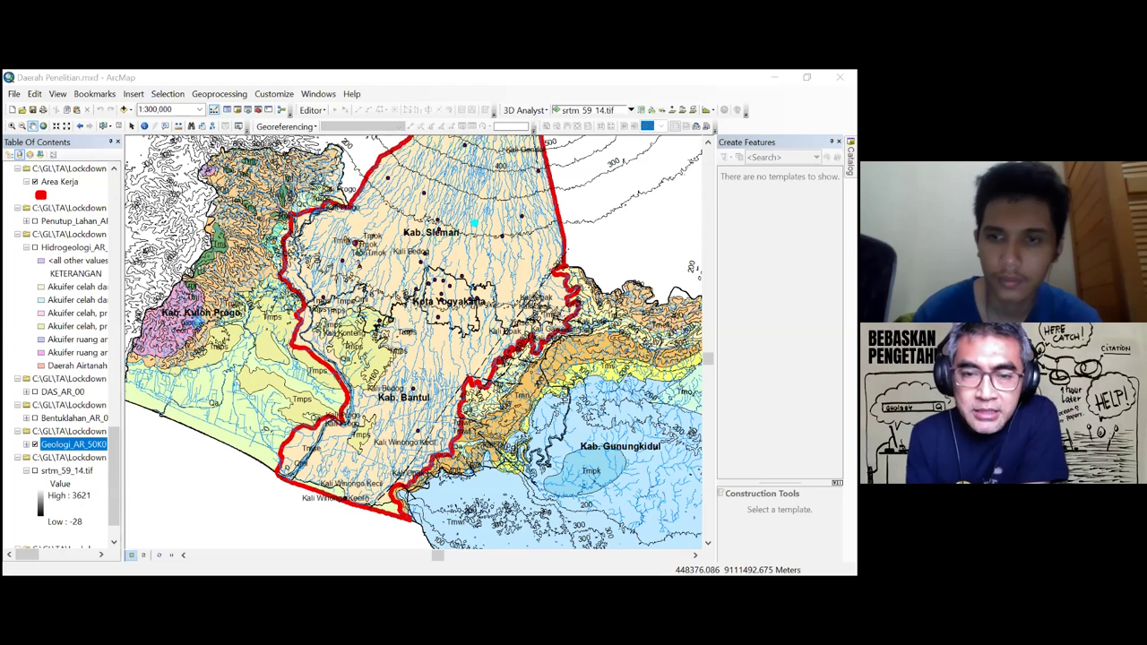
# - Switch to the water chemistry workbook in Excel and review the formation, elevation, well depth and water-table columns
pyautogui.hotkey('alt', 'Tab')
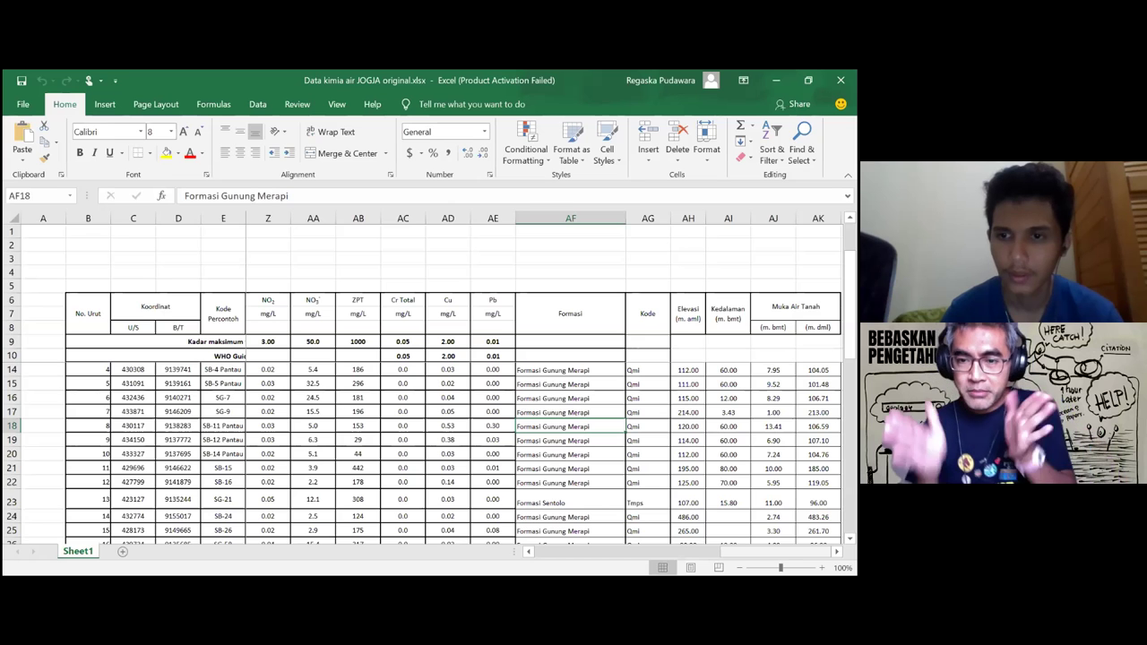
pyautogui.moveTo(757, 551); pyautogui.dragTo(746, 551)
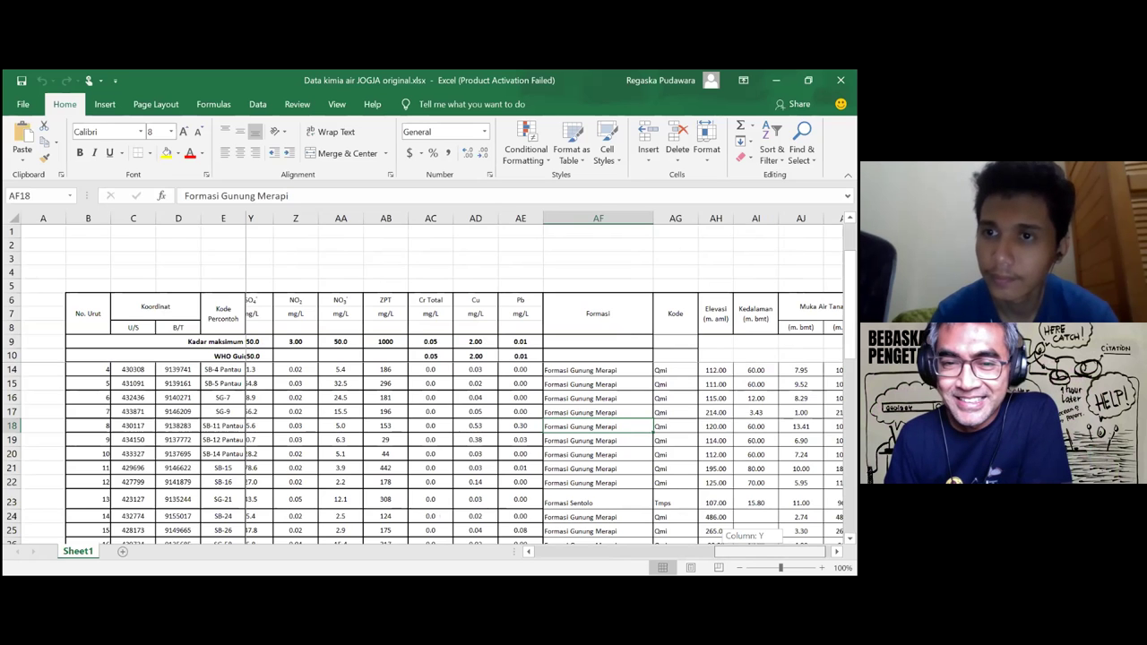
pyautogui.moveTo(753, 551)
pyautogui.mouseDown()
pyautogui.moveTo(727, 551)
pyautogui.moveTo(760, 551)
pyautogui.mouseUp()
pyautogui.scroll(-1, 421, 454)
pyautogui.scroll(1, 421, 453)
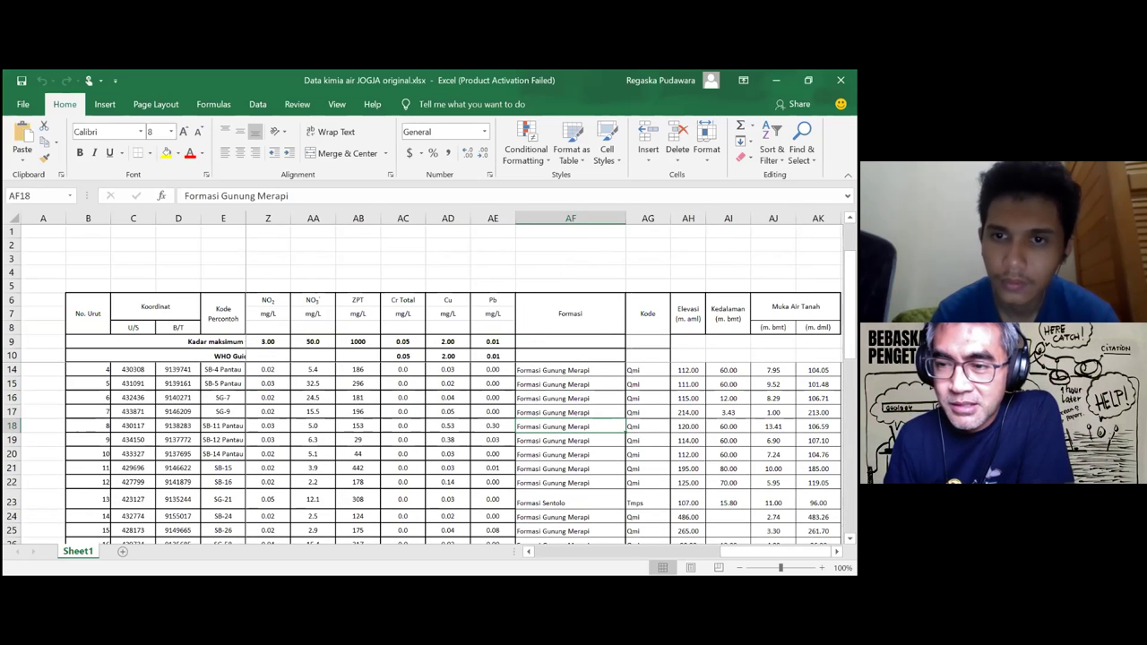
# - Check the formation and sample code of SB-4 Pantau, and the sampling location entries of the neighbouring wells
pyautogui.click(570, 369)
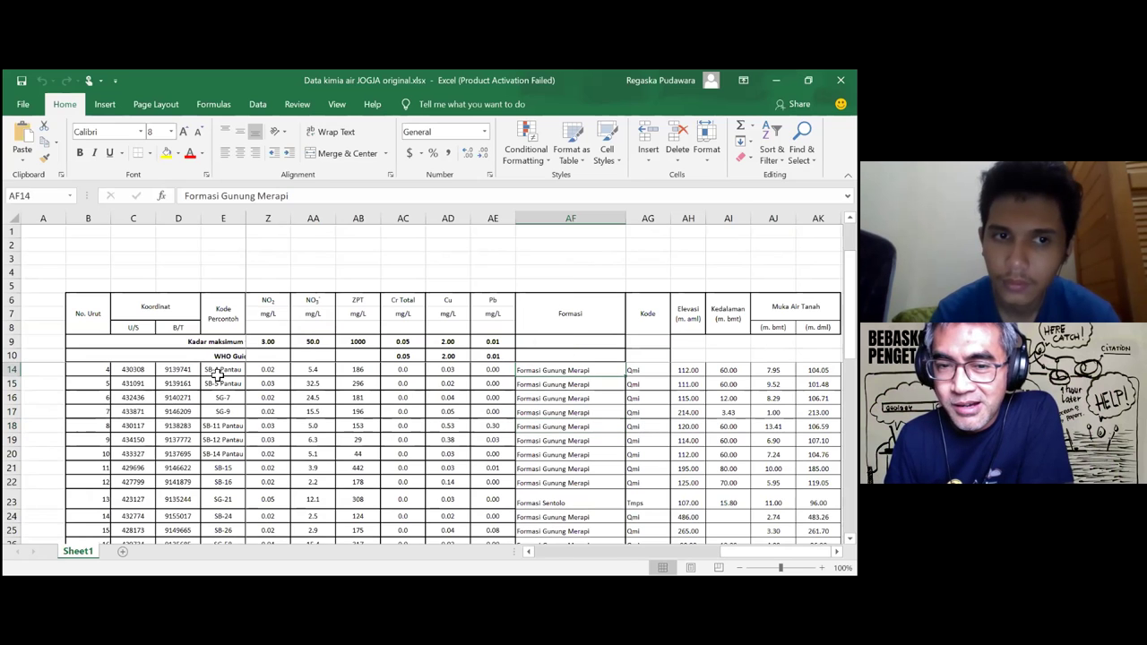
pyautogui.click(218, 370)
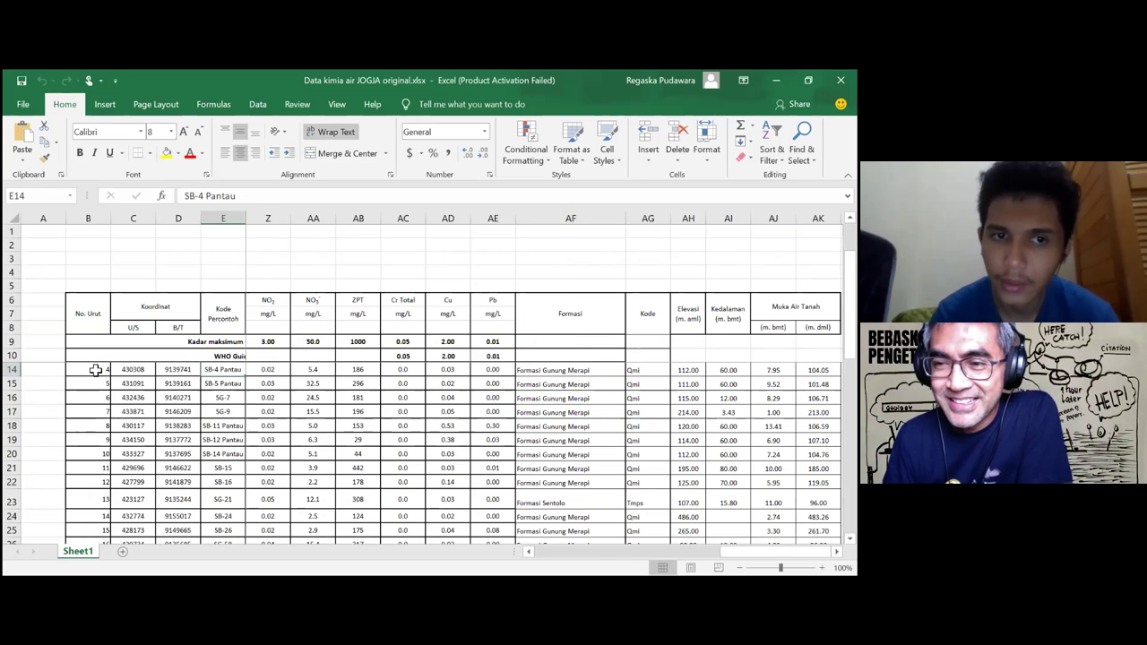
pyautogui.press('Up')
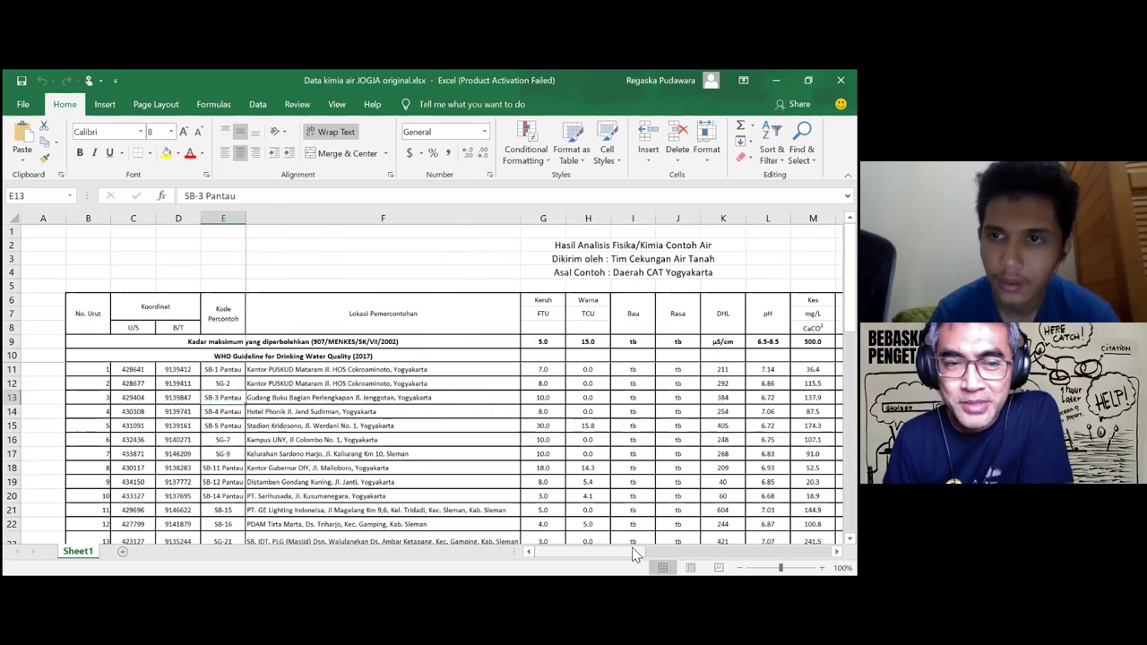
# - Examine the Pb, Formasi and Kode column headings, finishing with the Formasi heading selected
pyautogui.moveTo(633, 554); pyautogui.dragTo(780, 553)
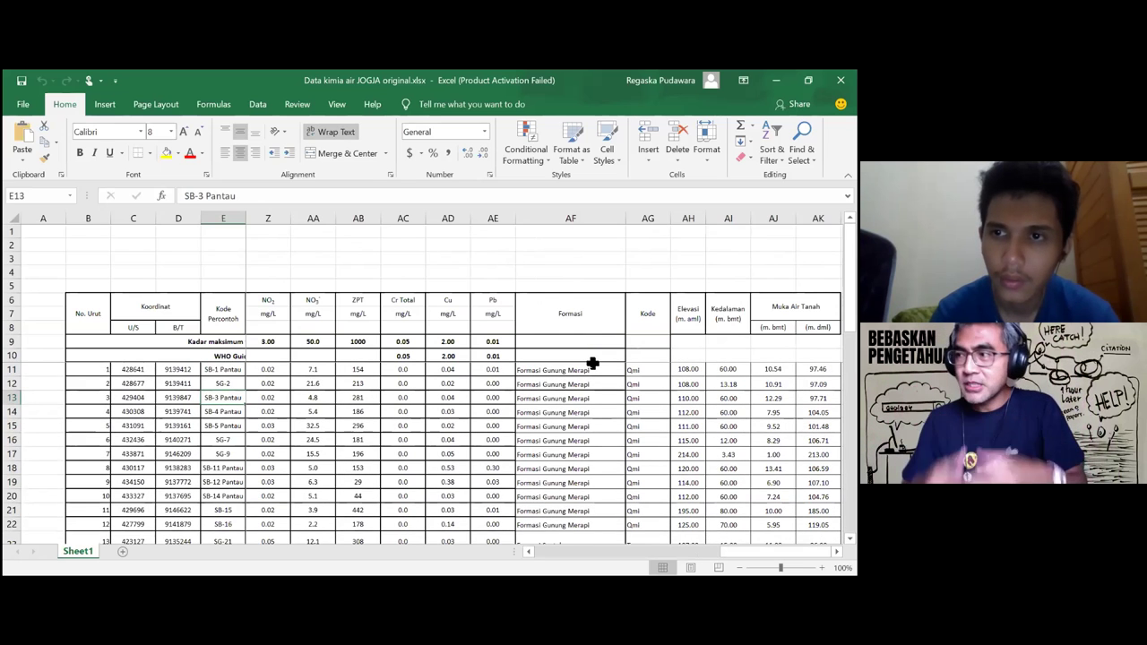
pyautogui.click(574, 319)
pyautogui.click(487, 313)
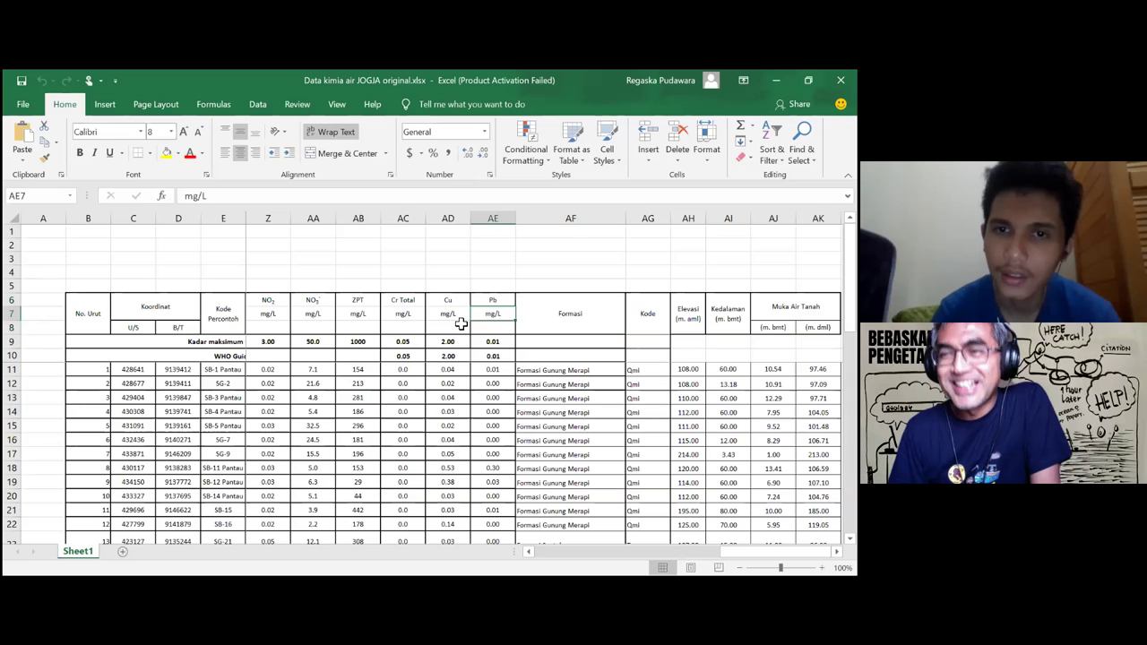
pyautogui.click(598, 311)
pyautogui.click(643, 319)
pyautogui.click(581, 317)
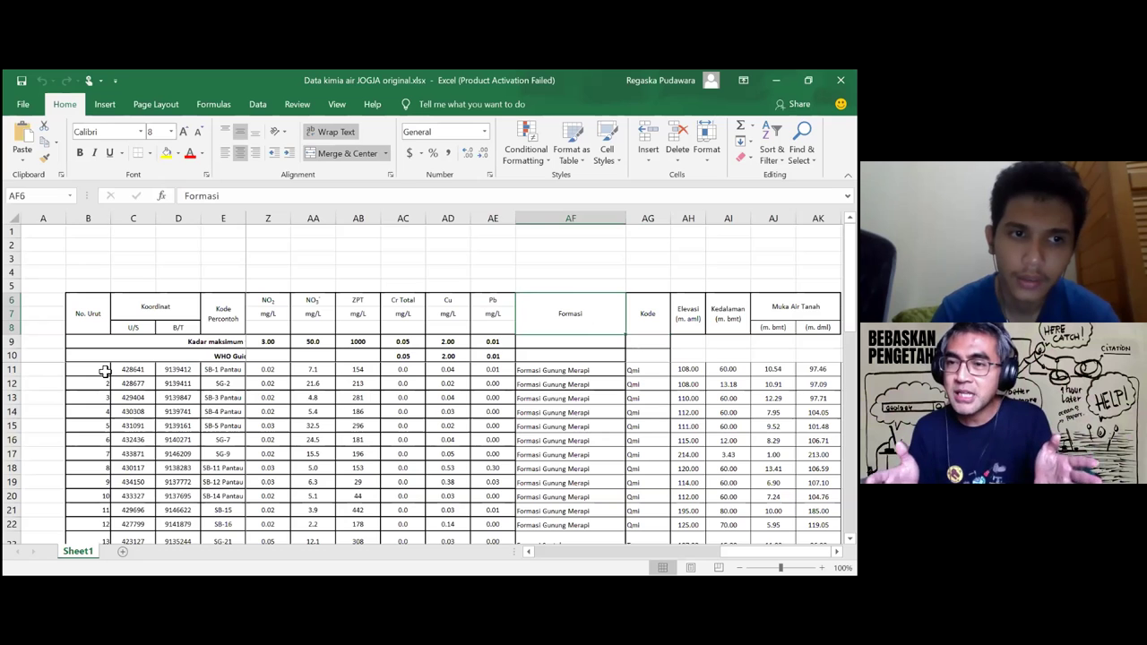
# - Check the first two sample numbers under No. Urut and bring the sampling locations and physical parameters into view
pyautogui.click(105, 370)
pyautogui.click(105, 385)
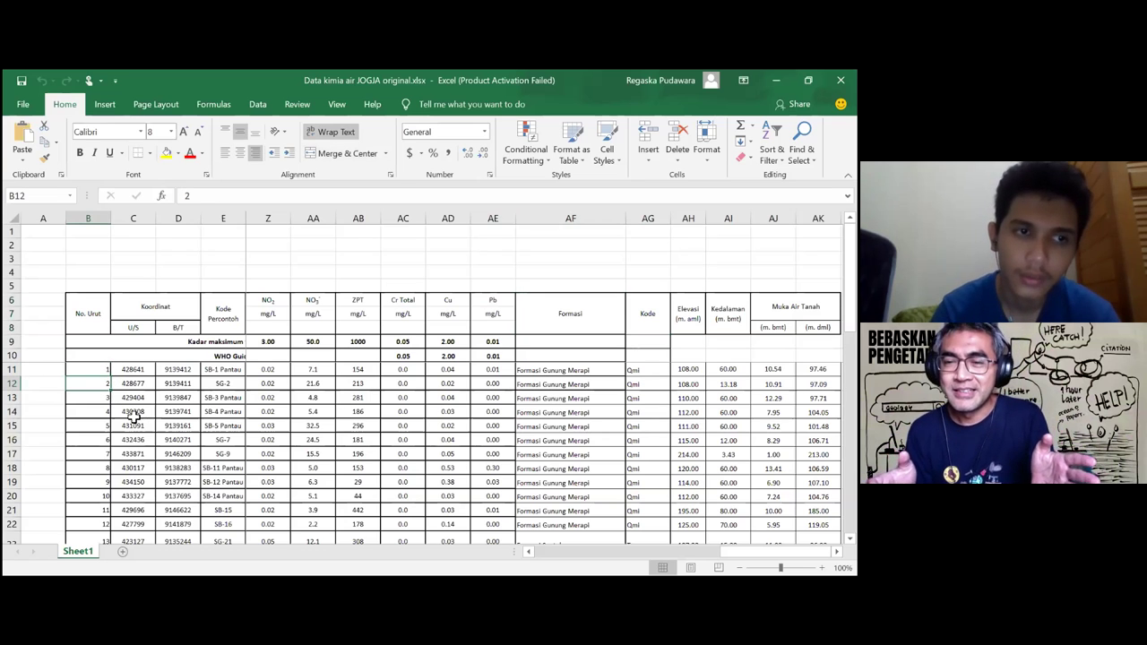
pyautogui.click(99, 372)
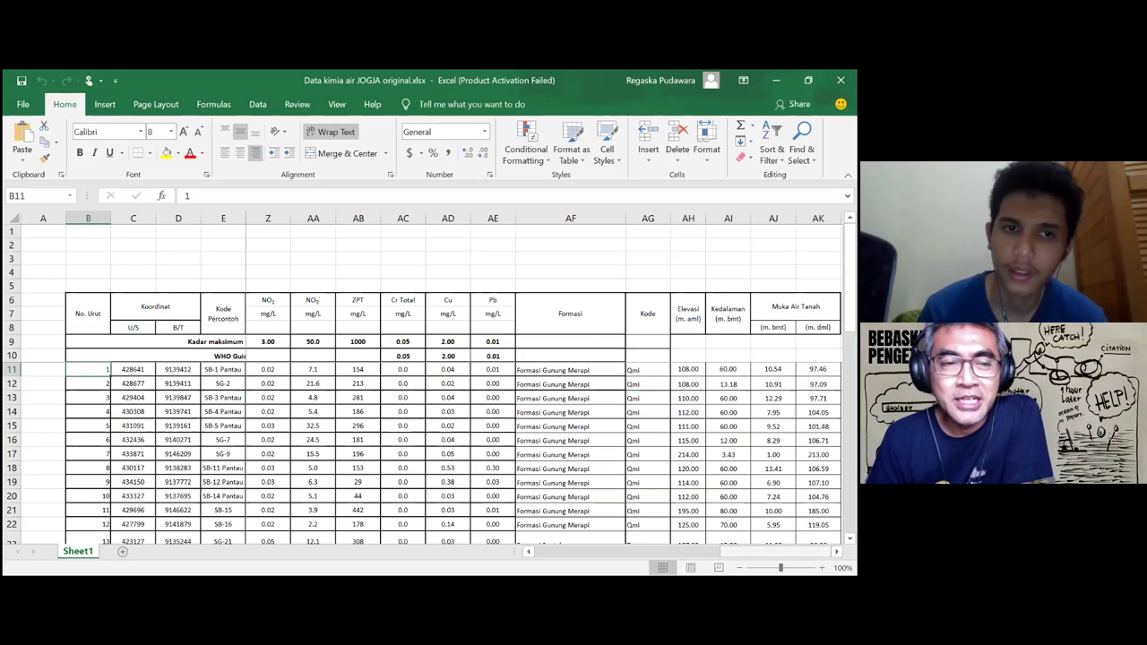
pyautogui.hscroll(-10, 538, 421)
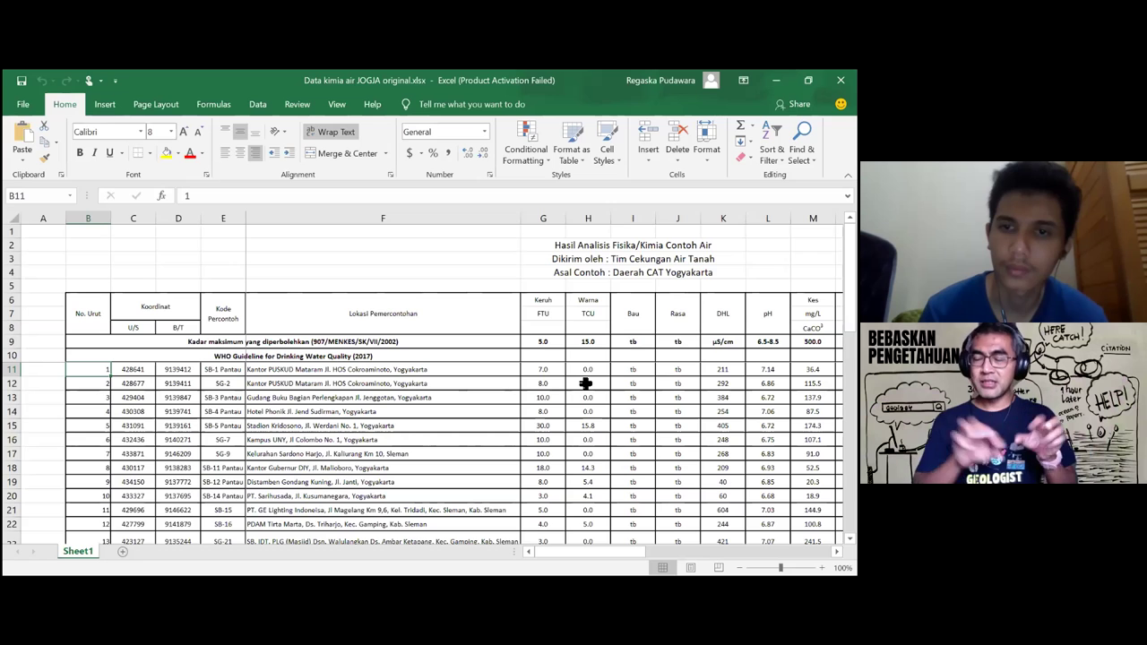
# - Inspect the number format settings of the Keruh (FTU) value for sample SG-2 and close them
pyautogui.click(543, 386)
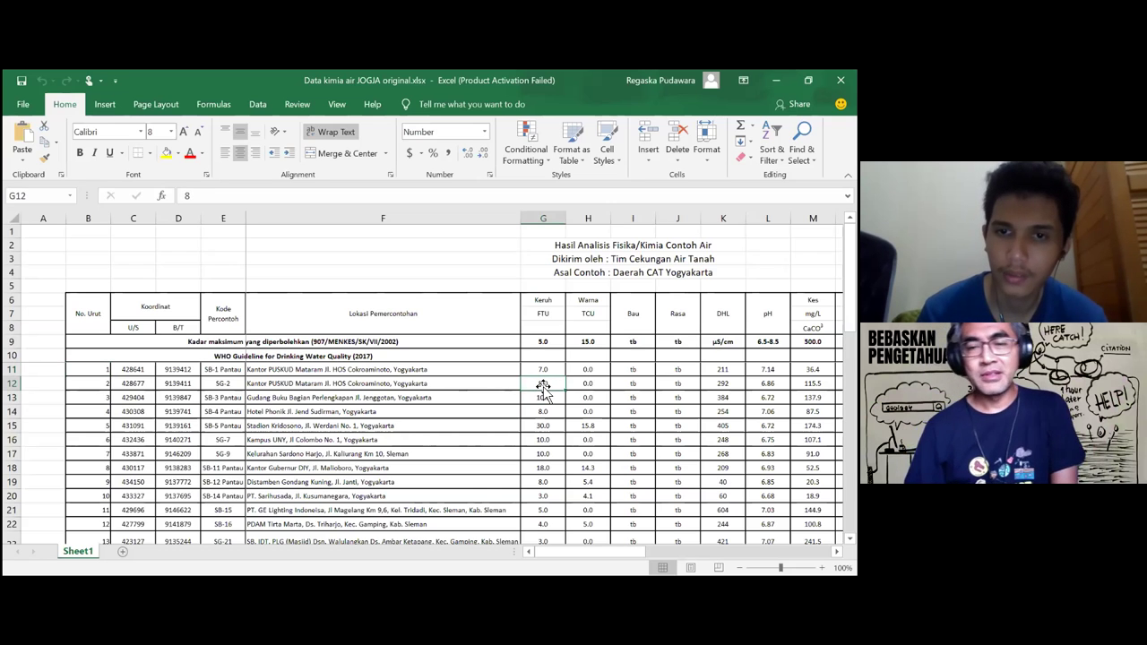
pyautogui.rightClick(592, 520)
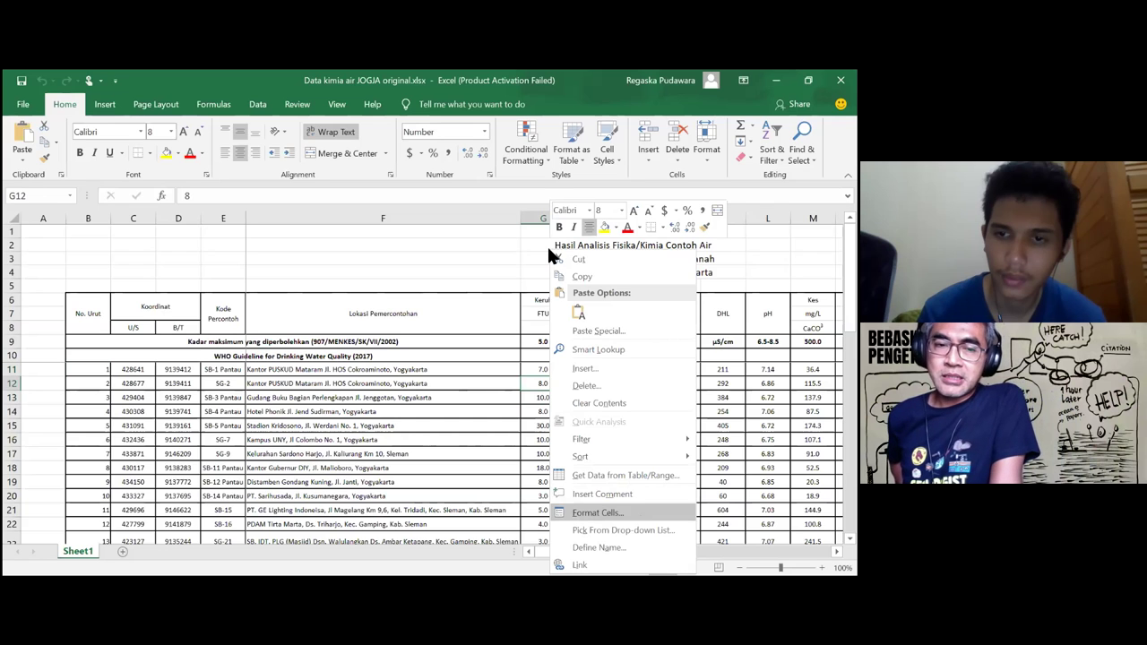
pyautogui.press('Return')
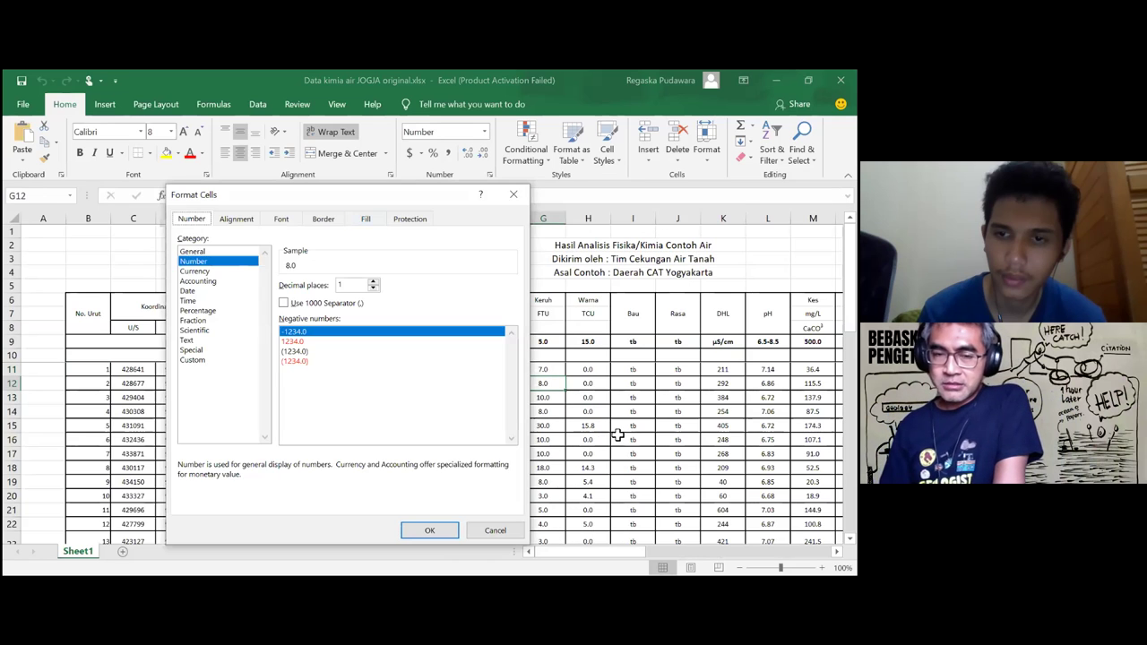
pyautogui.press('Escape')
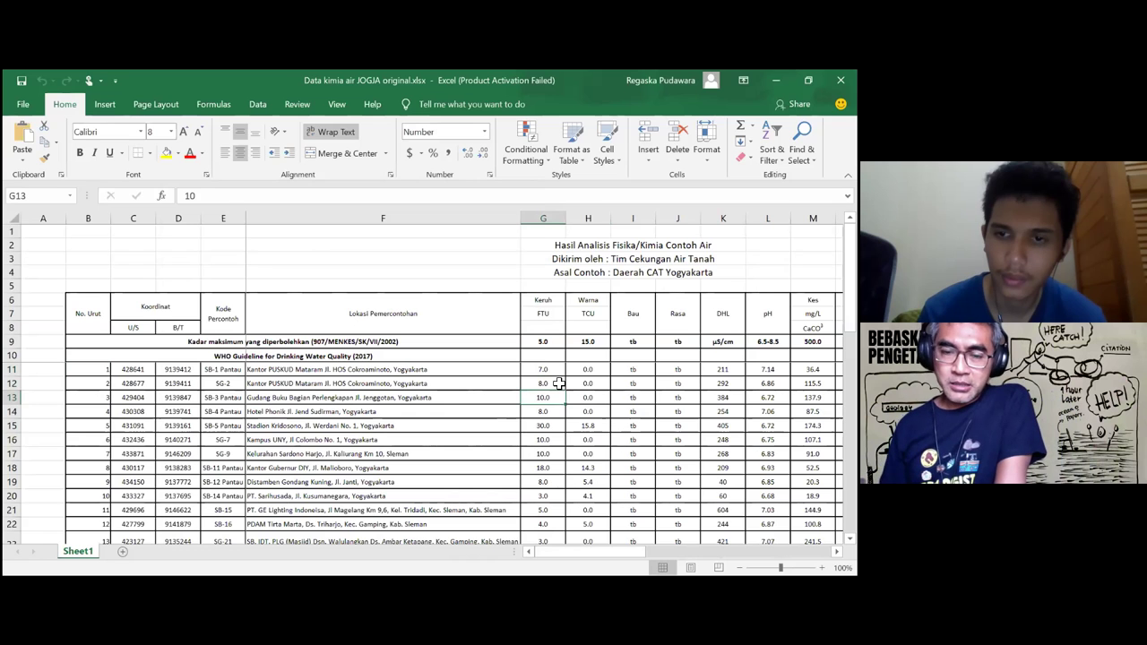